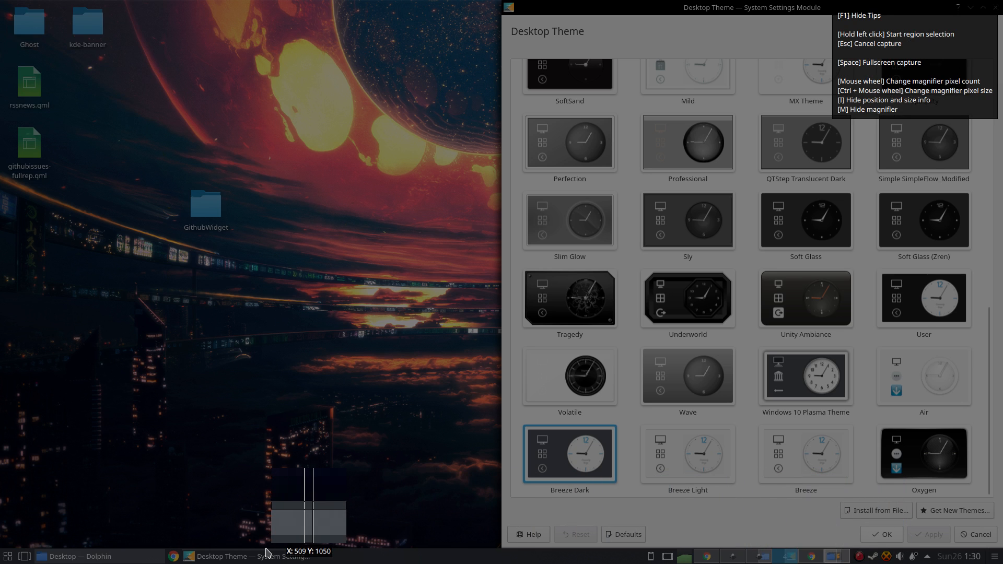
pyautogui.press('Escape')
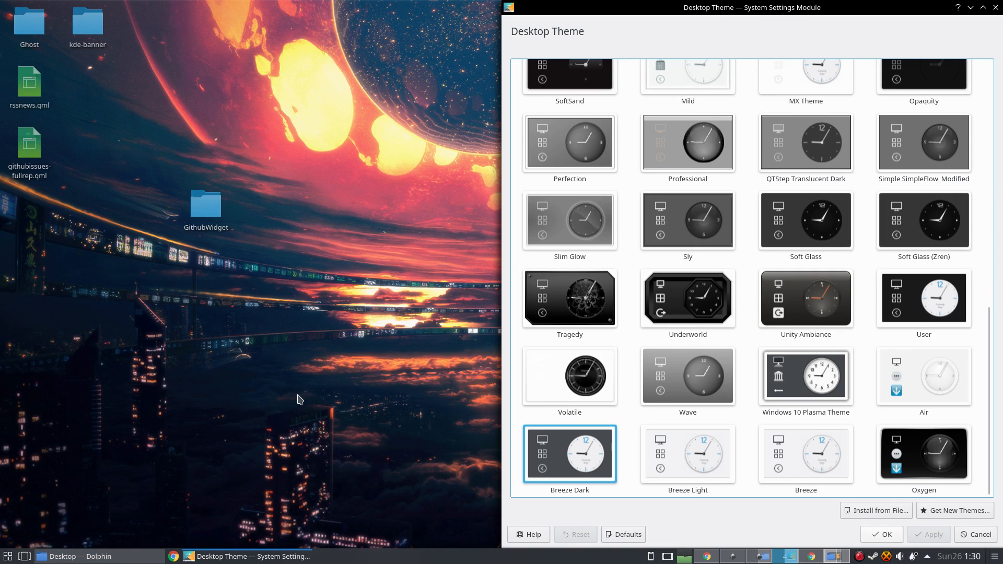
pyautogui.click(103, 562)
pyautogui.click(99, 563)
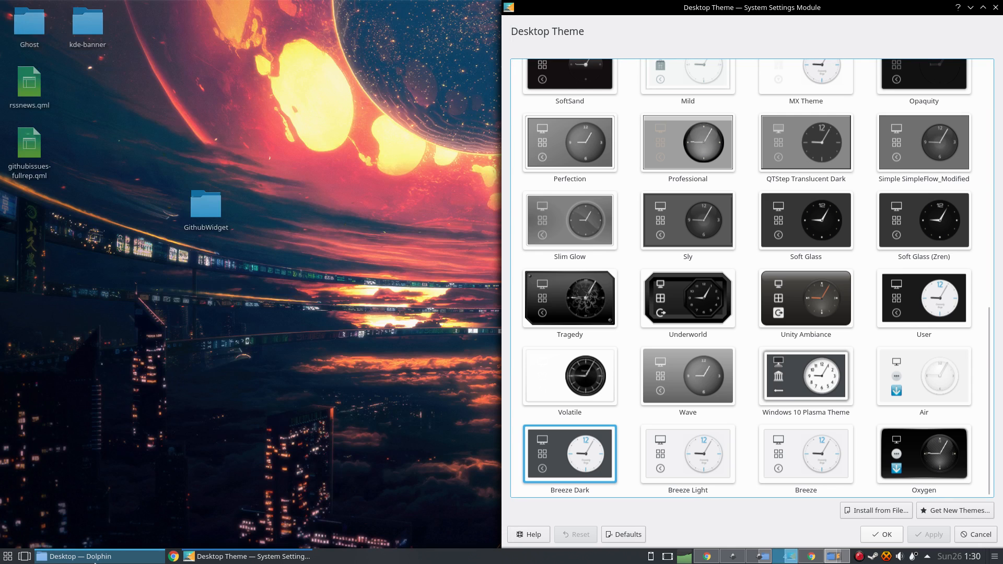
pyautogui.click(94, 562)
pyautogui.click(94, 562)
pyautogui.click(93, 562)
pyautogui.click(92, 562)
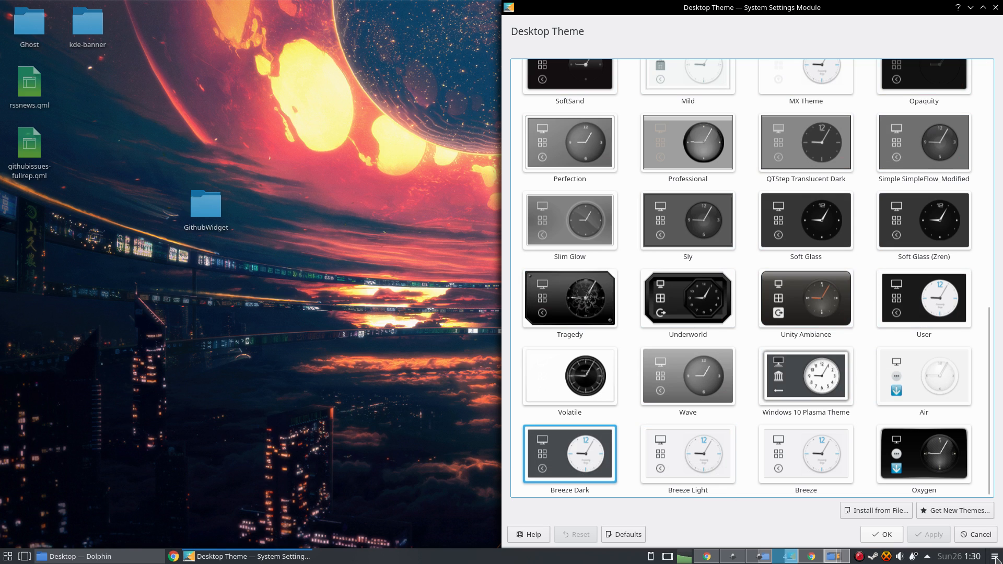
pyautogui.click(735, 560)
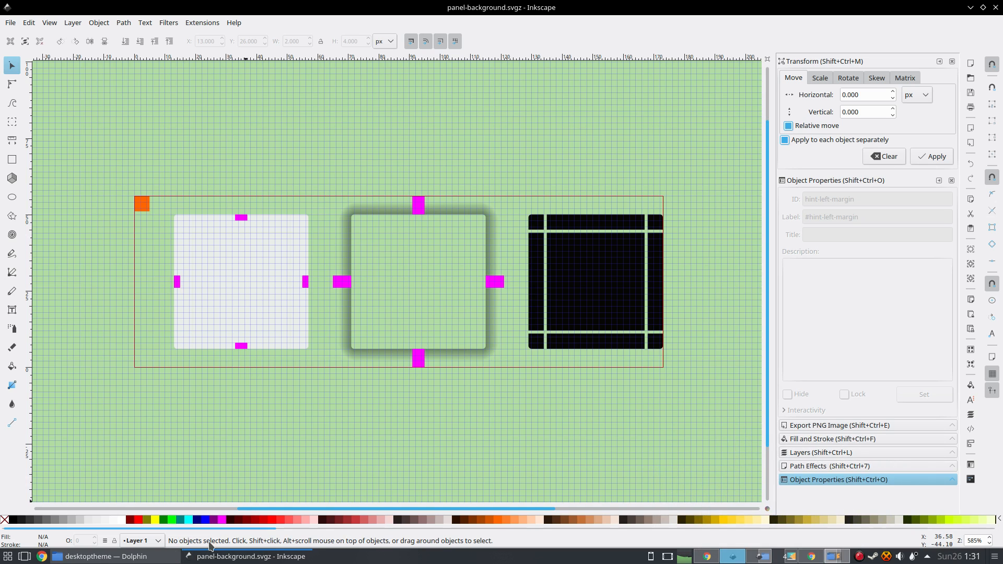
# Open the breeze-dark desktop theme's metadata.desktop file with Sublime Text from the file manager.
pyautogui.click(94, 556)
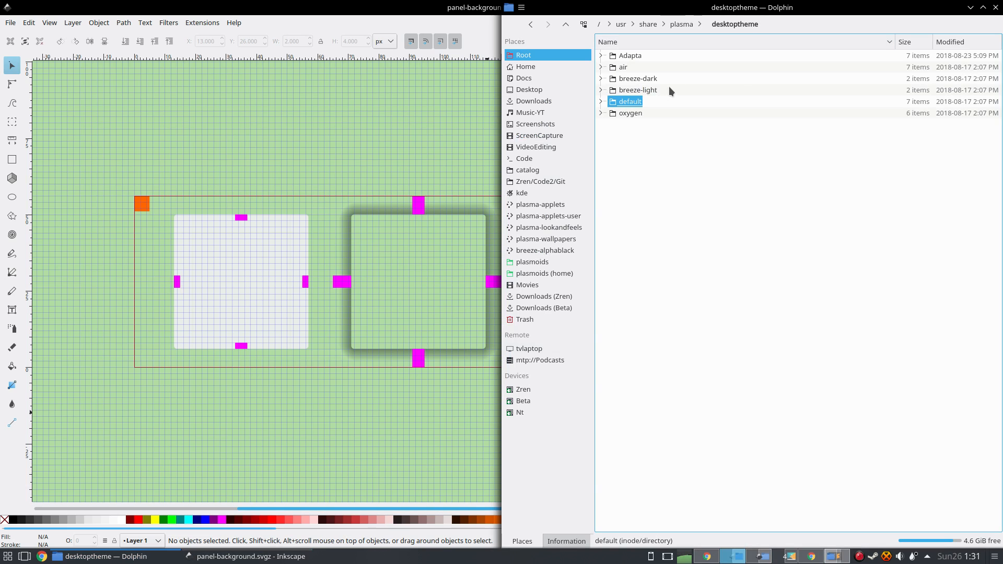
pyautogui.click(638, 79)
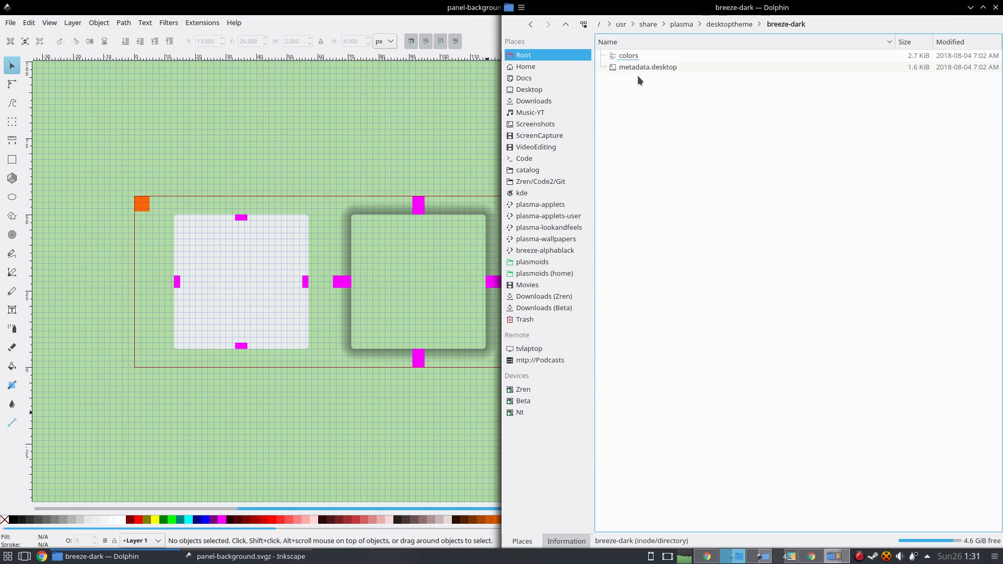
pyautogui.rightClick(656, 68)
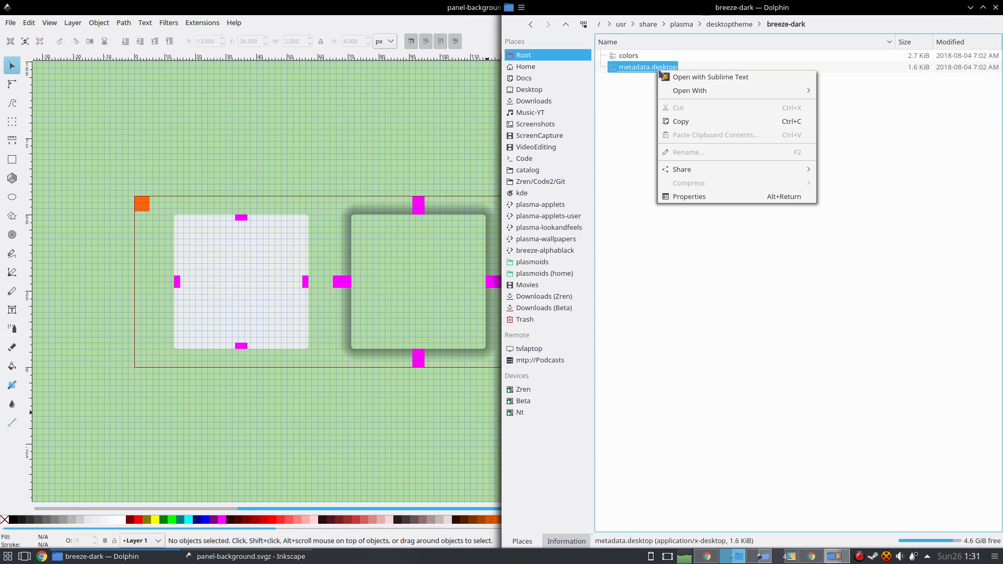
pyautogui.click(706, 77)
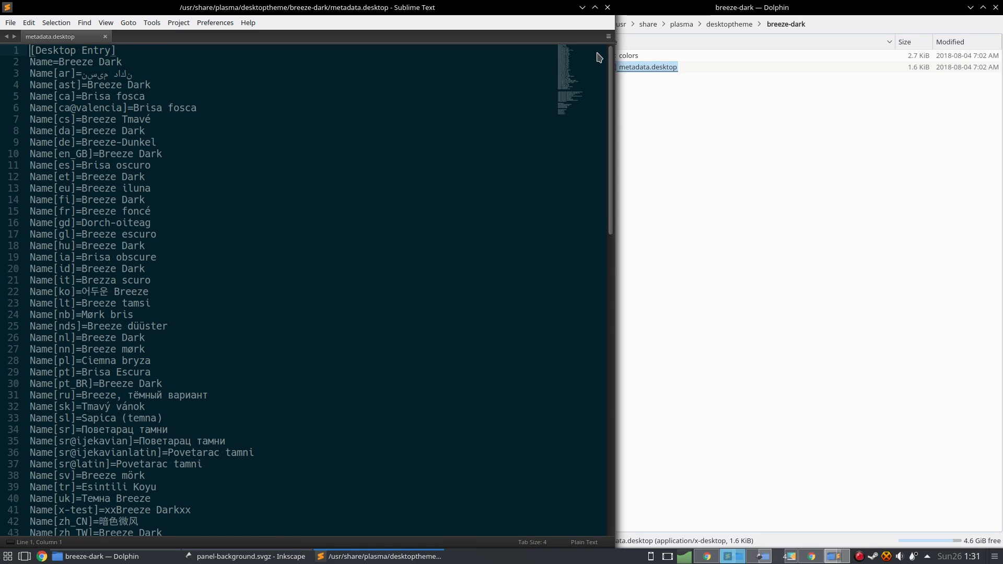
# Scroll through the metadata file and search it for "defa".
pyautogui.moveTo(596, 52); pyautogui.dragTo(584, 95)
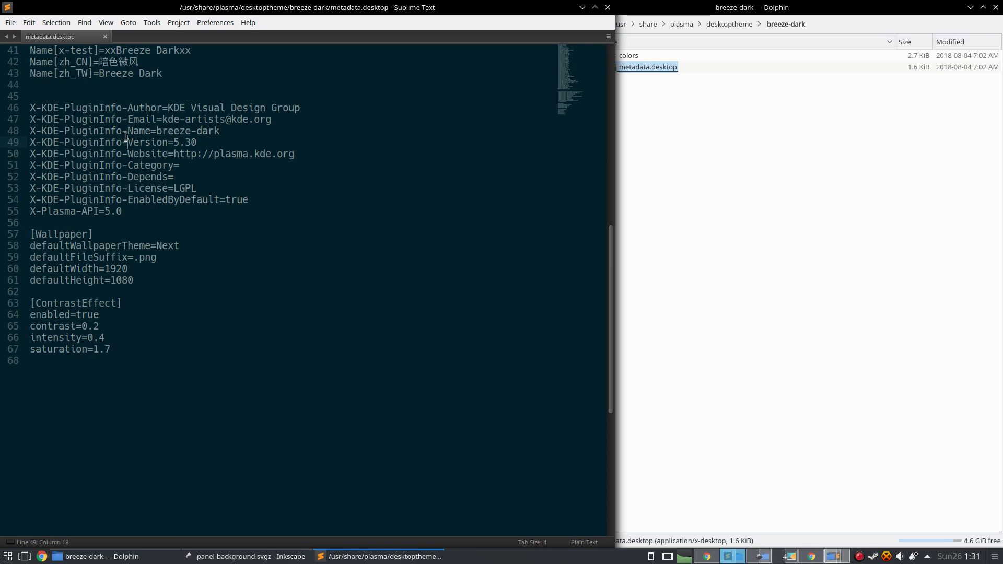
pyautogui.hotkey('ctrl', 'f')
pyautogui.write('defa')
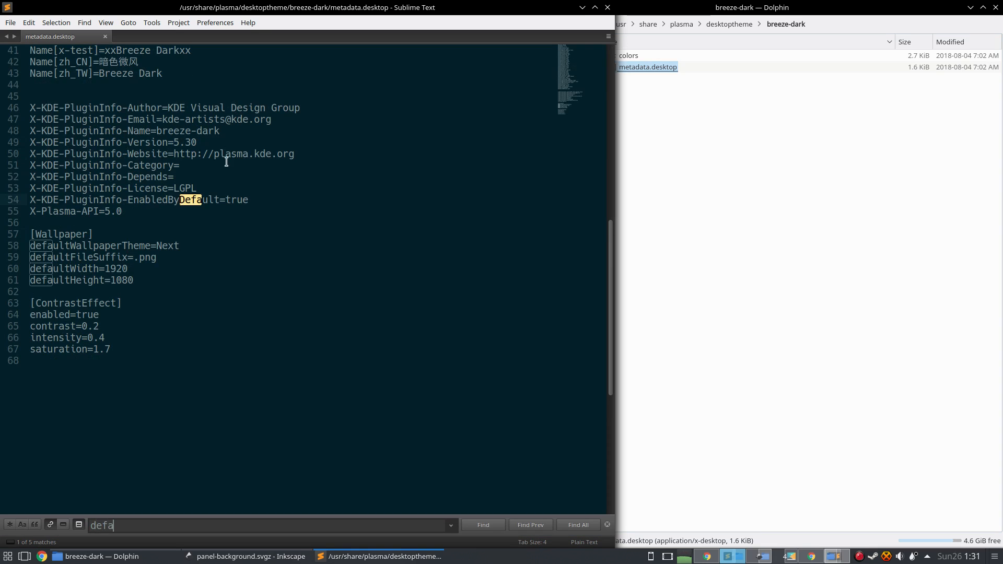
# Open the breeze-dark theme's colors file in the editor.
pyautogui.click(724, 219)
pyautogui.click(623, 58)
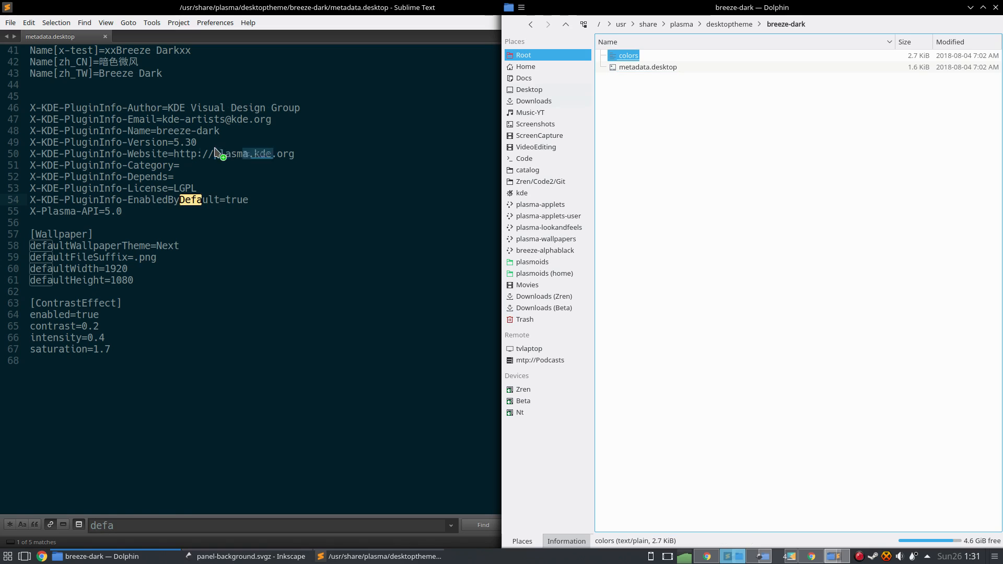
pyautogui.press('BackSpace')
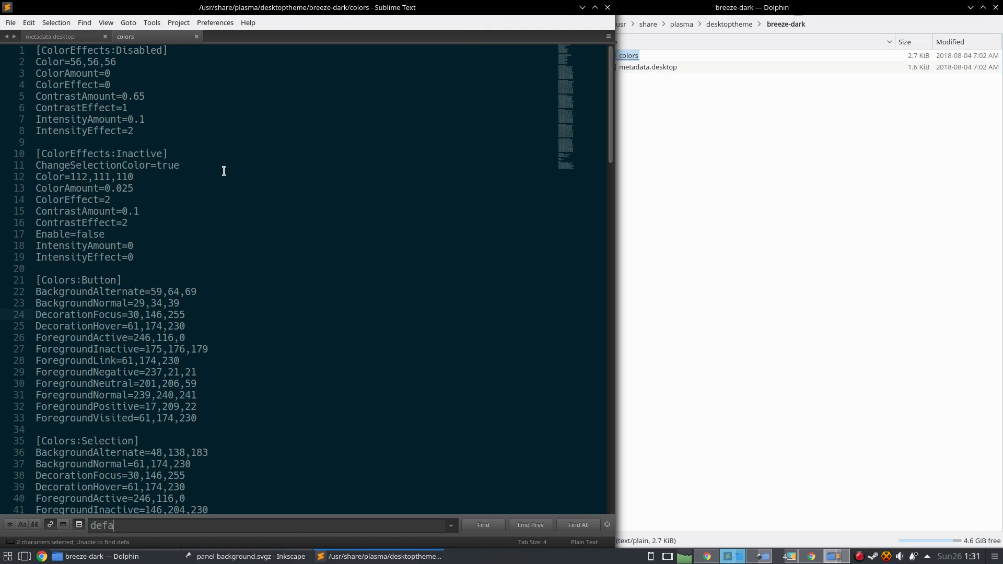
# Close the open metadata and colors files in the editor.
pyautogui.hotkey('ctrl', 'w')
pyautogui.hotkey('ctrl', 'w')
pyautogui.hotkey('ctrl', 'w')
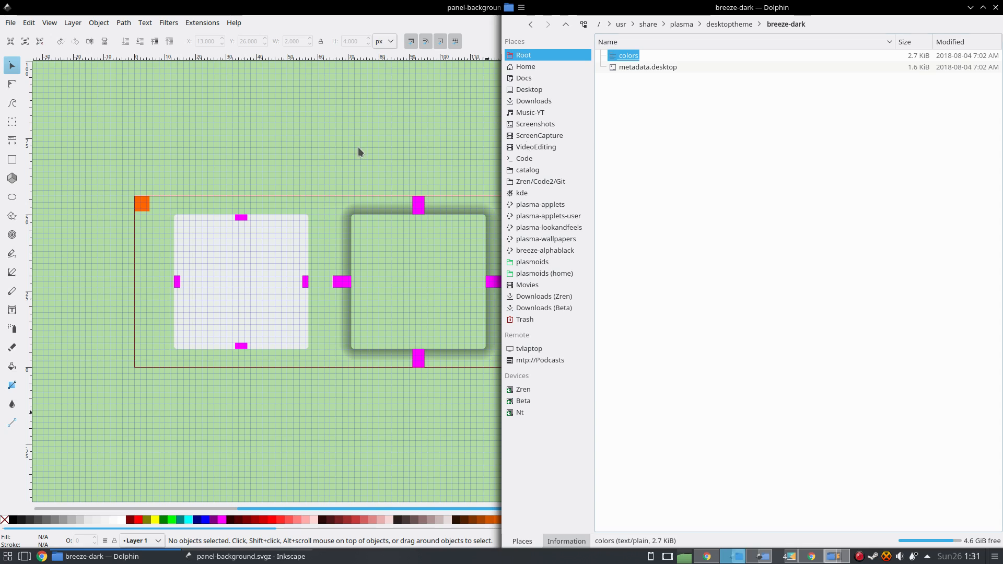
# Browse to the default desktop theme's widgets folder and select panel-background.svgz.
pyautogui.click(877, 157)
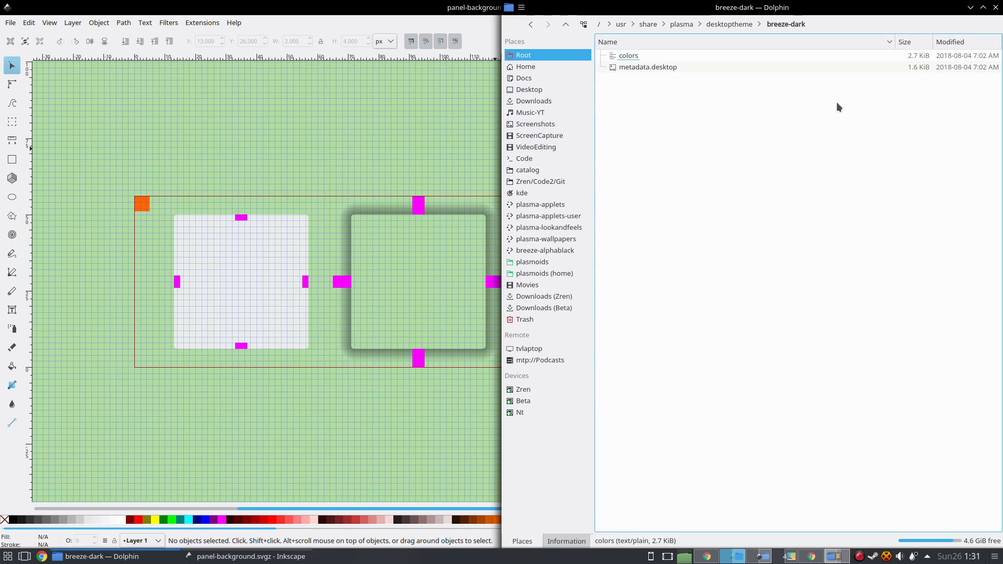
pyautogui.click(728, 27)
pyautogui.click(631, 101)
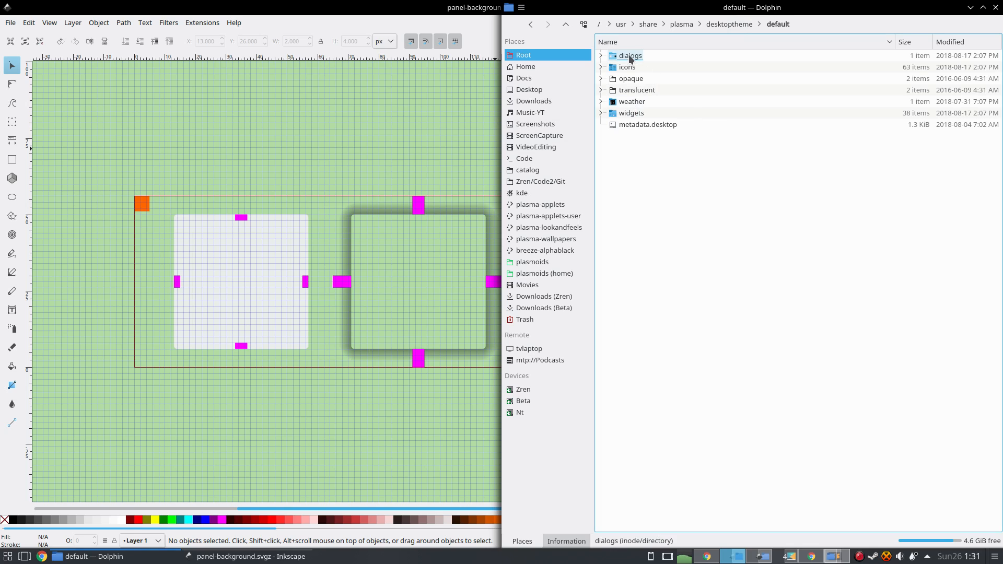
pyautogui.click(632, 113)
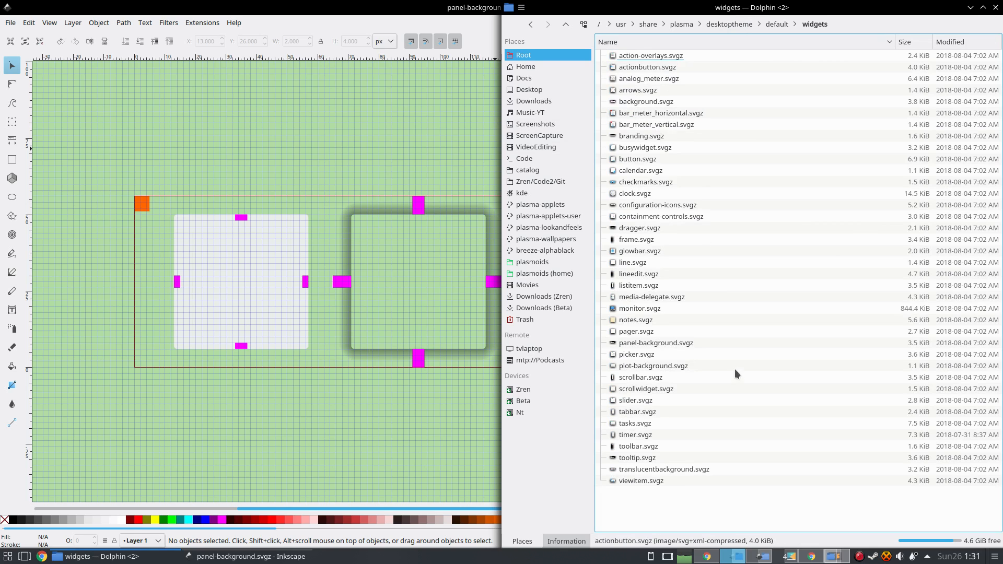
pyautogui.click(673, 344)
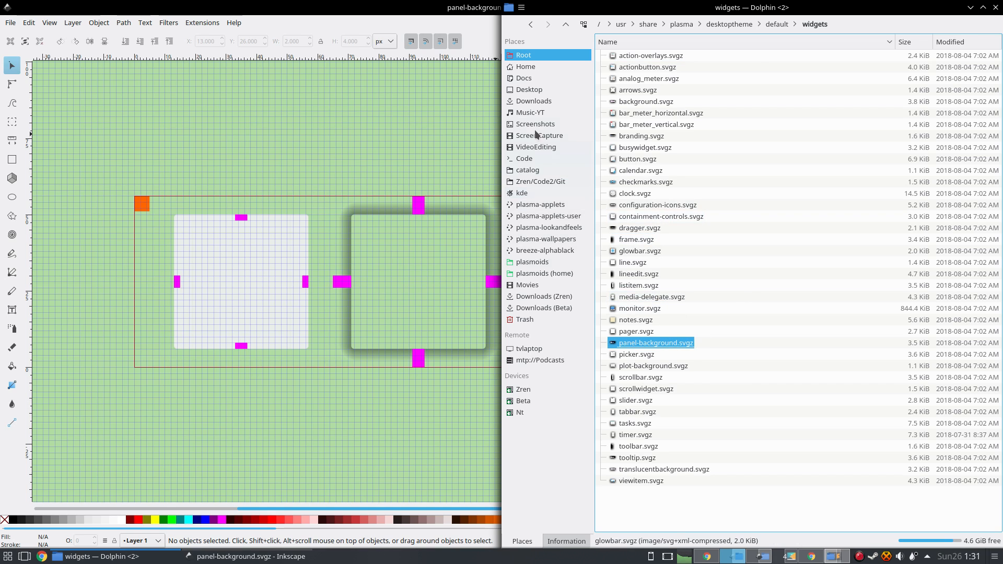
# Select the light panel's center, top, bottom and top-left elements in Inkscape to inspect their IDs.
pyautogui.click(481, 117)
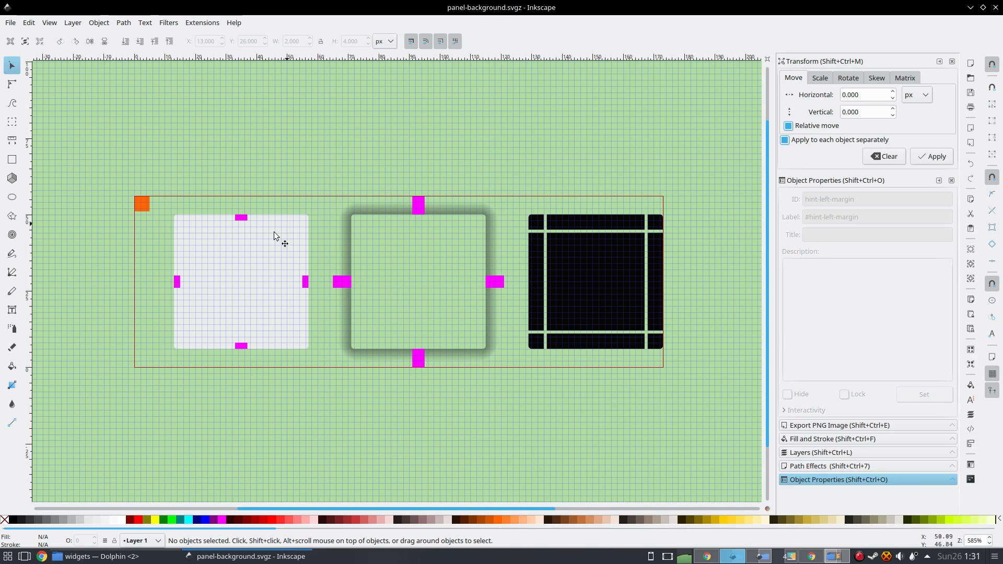
pyautogui.click(235, 299)
pyautogui.click(296, 162)
pyautogui.click(269, 238)
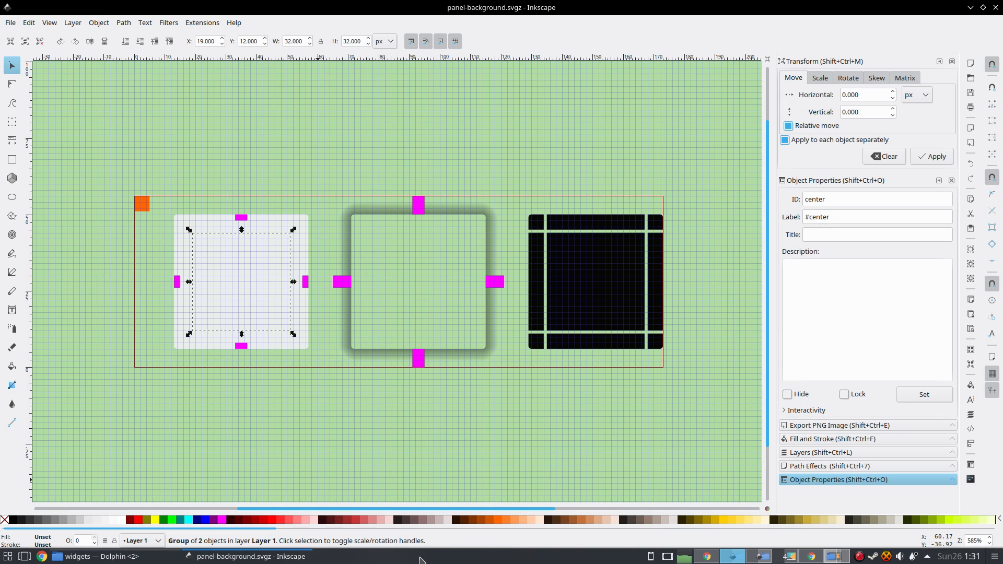
pyautogui.click(275, 224)
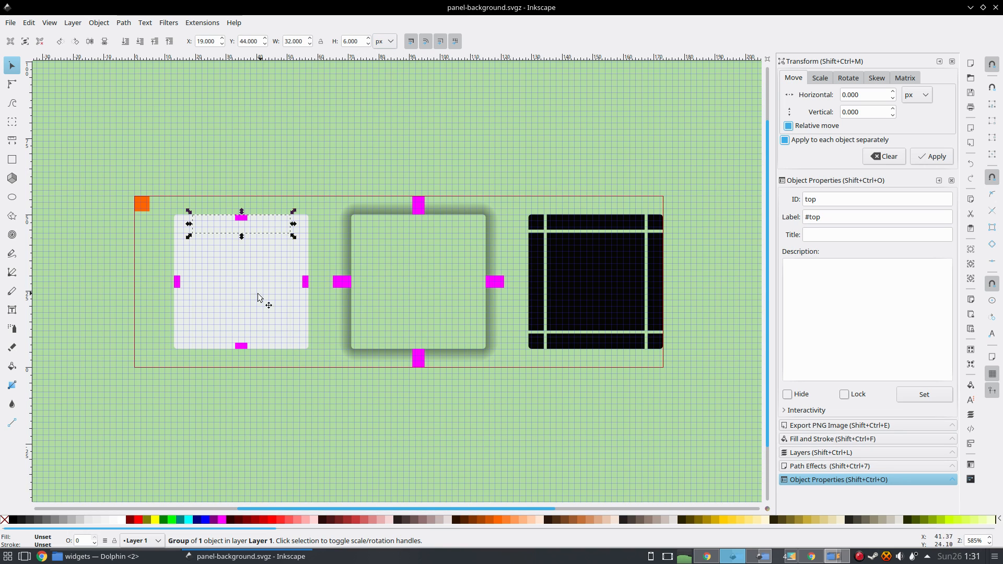
pyautogui.click(277, 346)
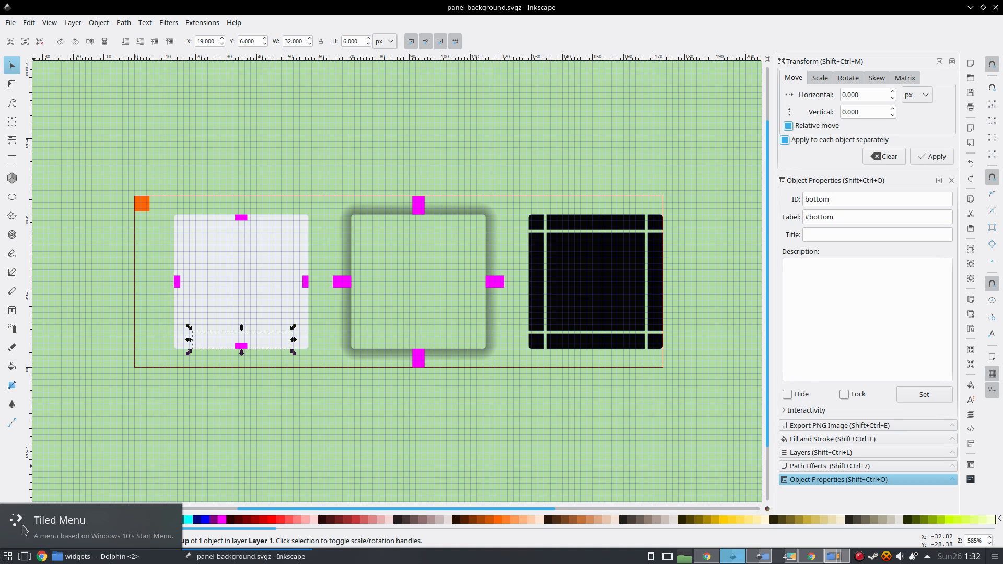
pyautogui.click(183, 224)
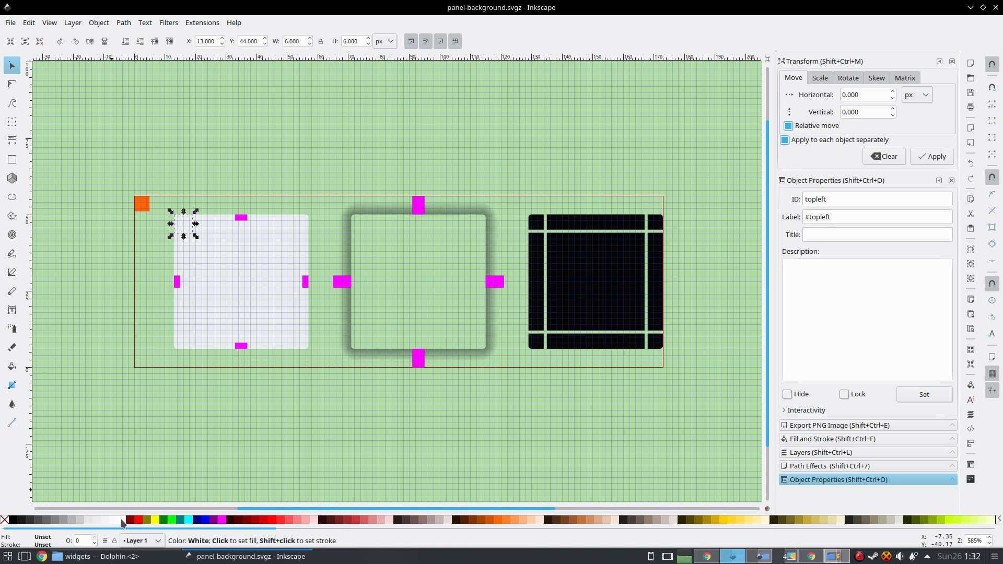
pyautogui.click(248, 256)
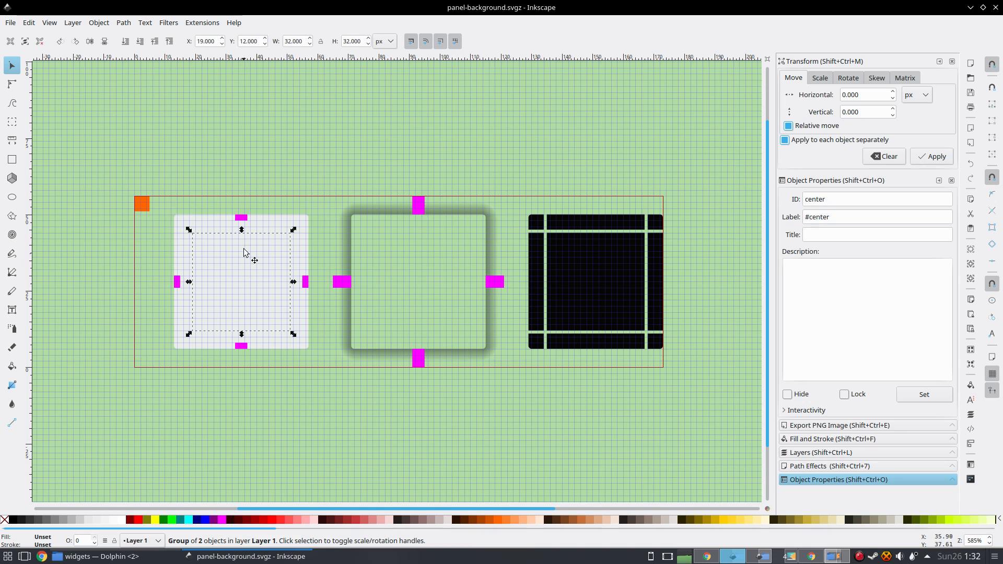
# Select the top, bottom and left margin hint rectangles to inspect their IDs and sizes.
pyautogui.click(336, 138)
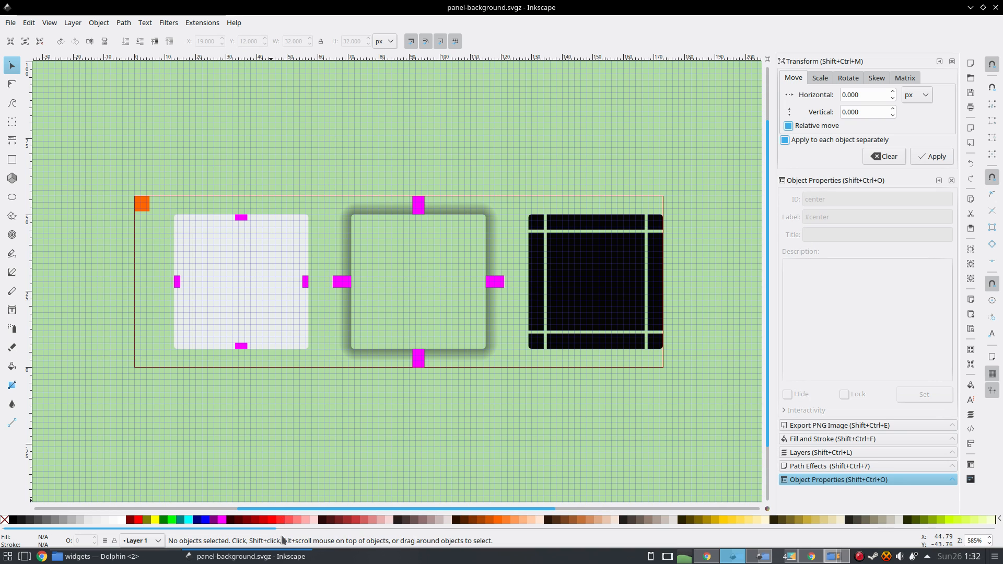
pyautogui.click(242, 219)
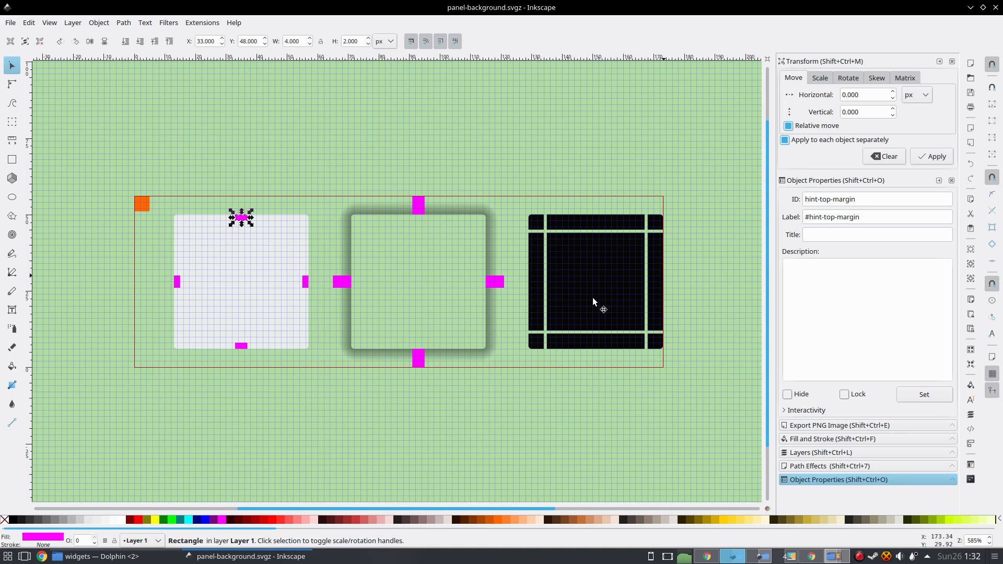
pyautogui.click(244, 347)
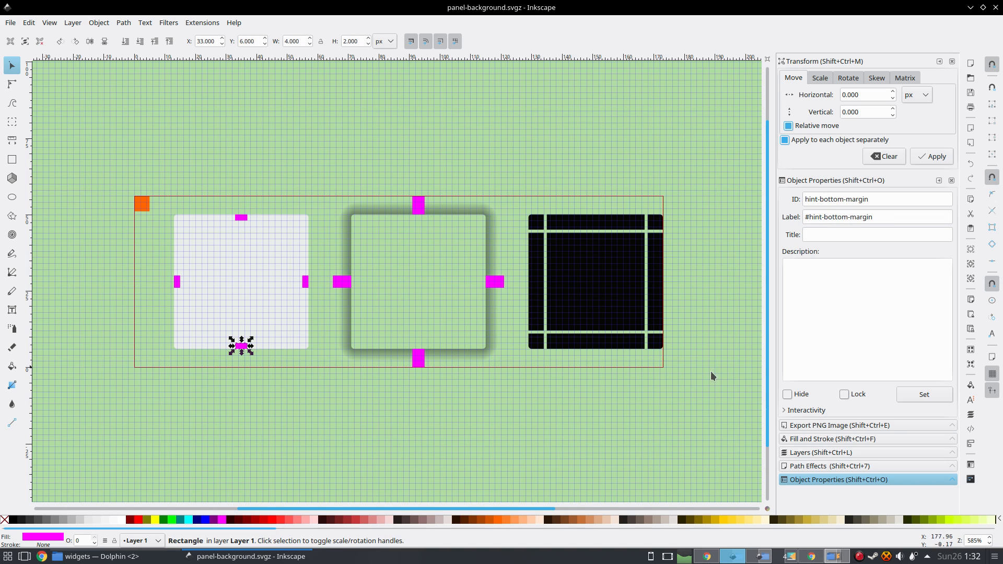
pyautogui.click(177, 282)
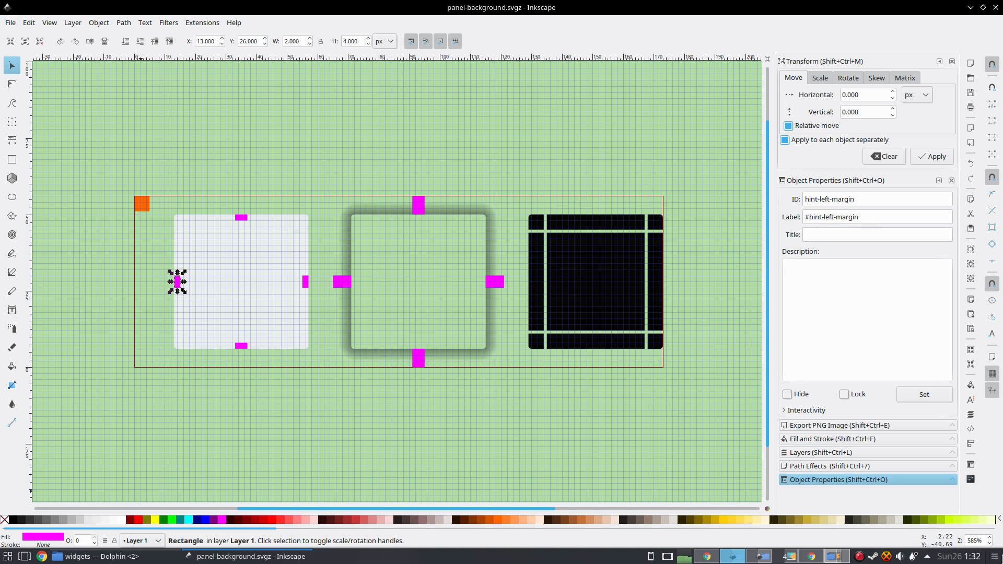
pyautogui.click(228, 446)
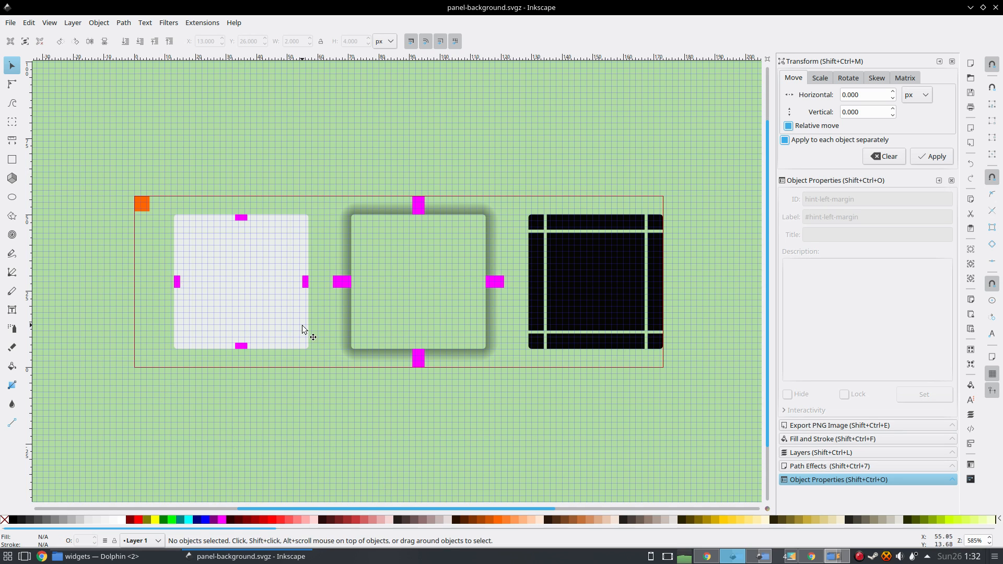
pyautogui.click(240, 218)
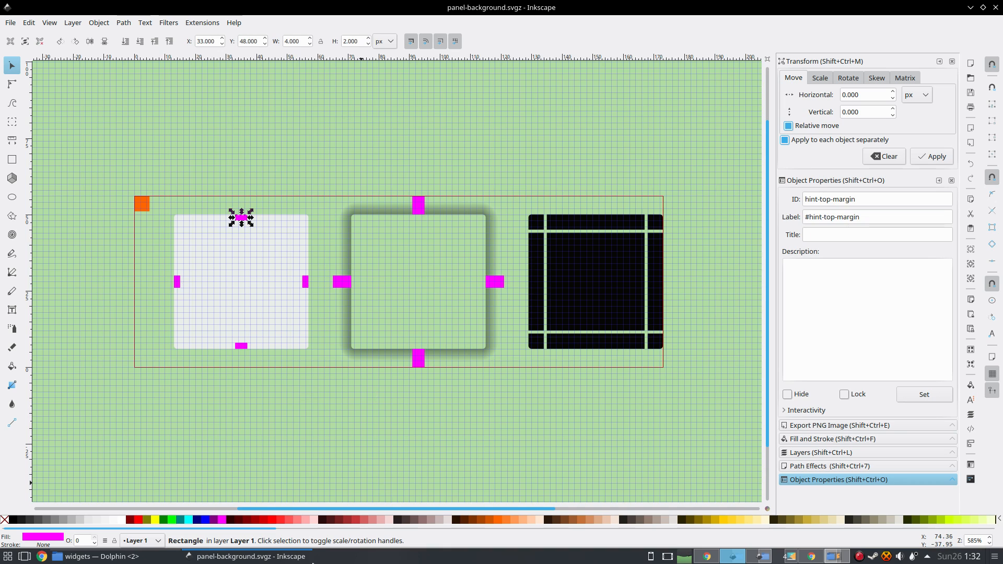
pyautogui.moveTo(311, 548)
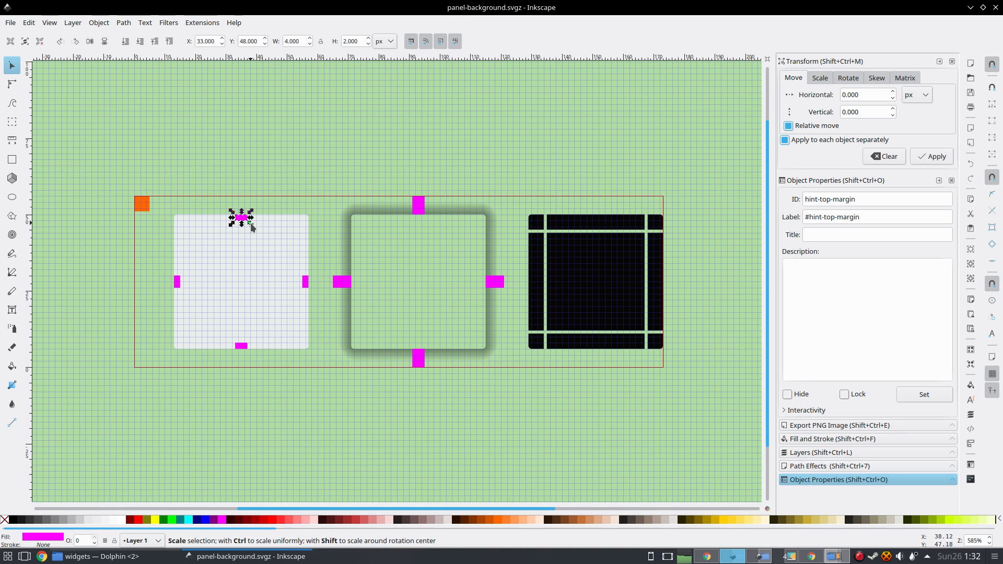
pyautogui.click(335, 131)
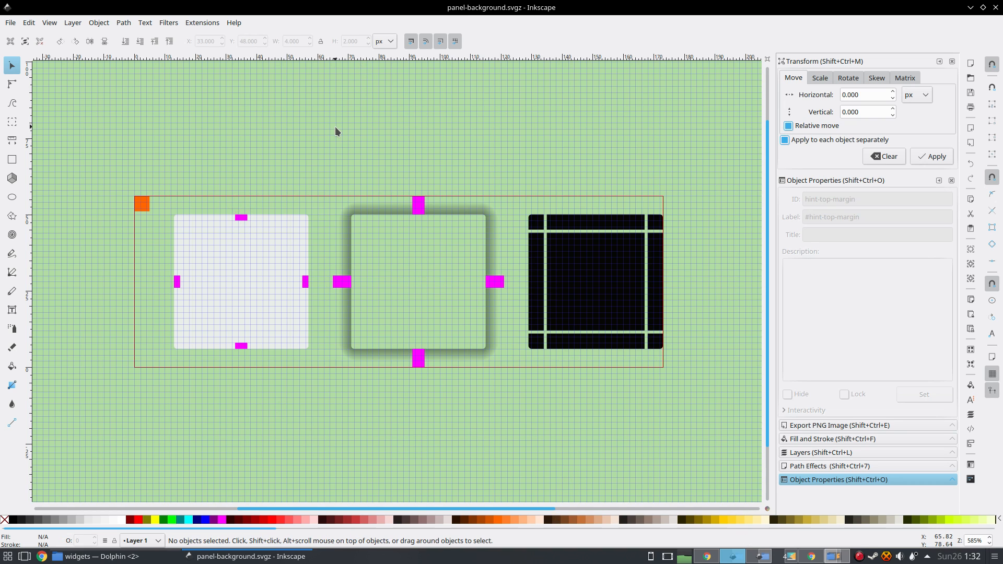
# Select the center, top and bottom parts and the top margin hint again to compare them.
pyautogui.click(252, 282)
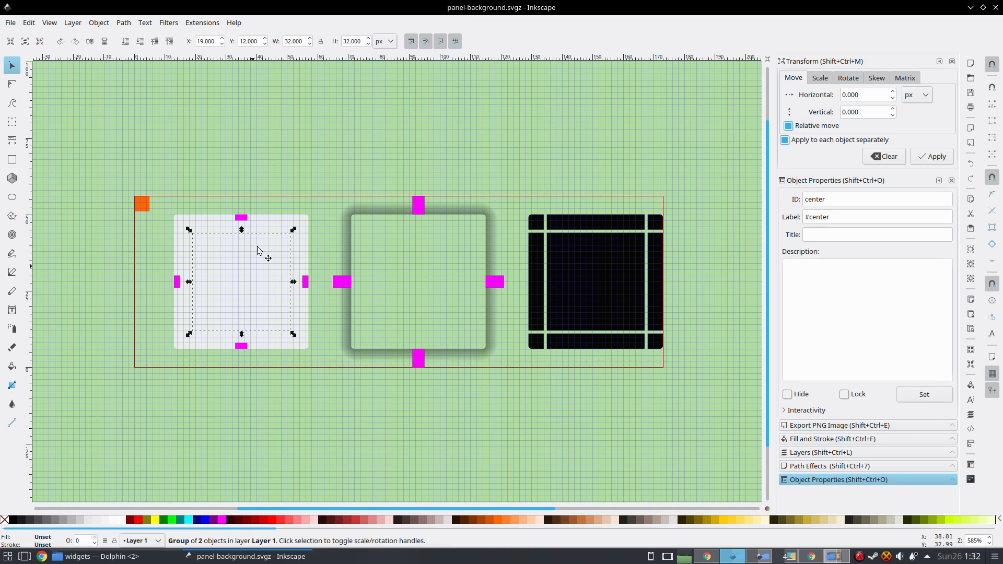
pyautogui.click(263, 224)
pyautogui.click(270, 344)
pyautogui.click(261, 278)
pyautogui.click(264, 223)
pyautogui.keyDown('ctrl'); pyautogui.click(239, 218); pyautogui.keyUp('ctrl')
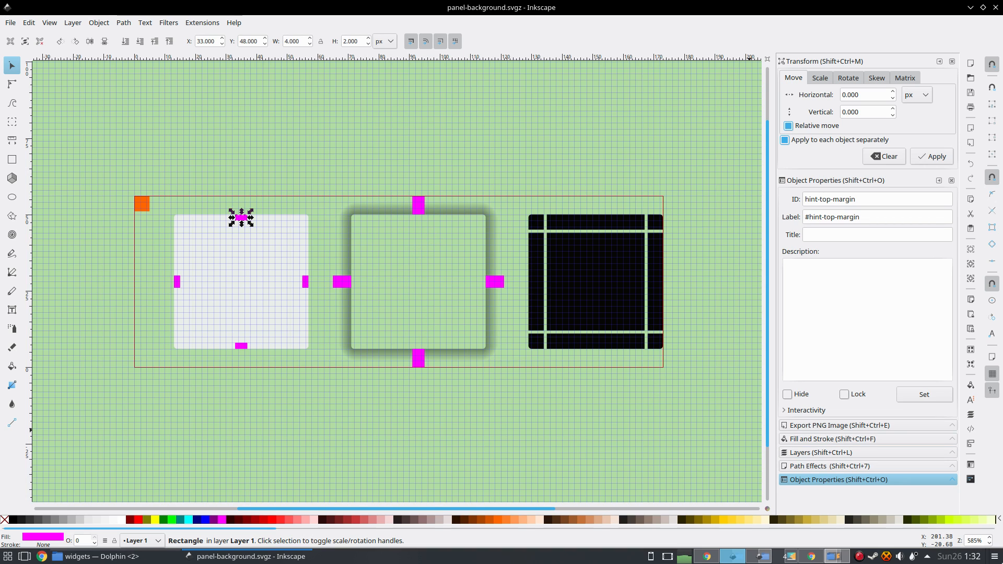
# Enter panel edit mode and set the desktop panel's height to 44.
pyautogui.click(994, 556)
pyautogui.moveTo(535, 518); pyautogui.dragTo(540, 510)
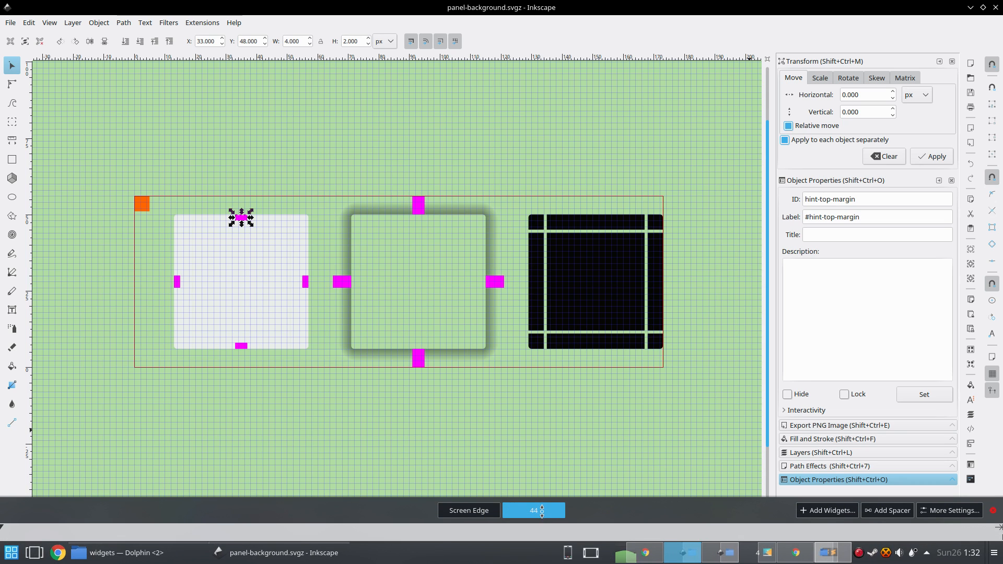
pyautogui.click(398, 482)
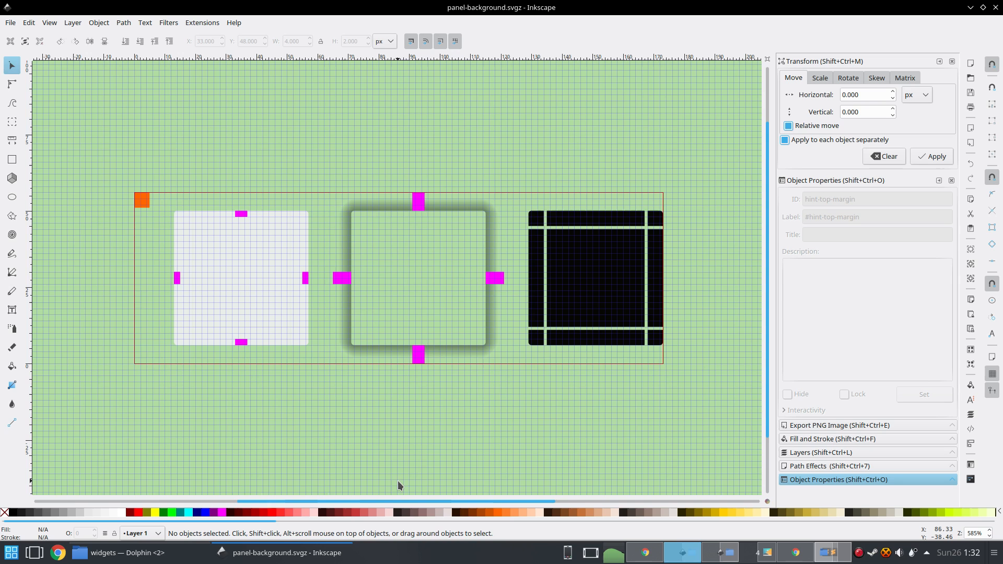
pyautogui.press('ctrl+Print')
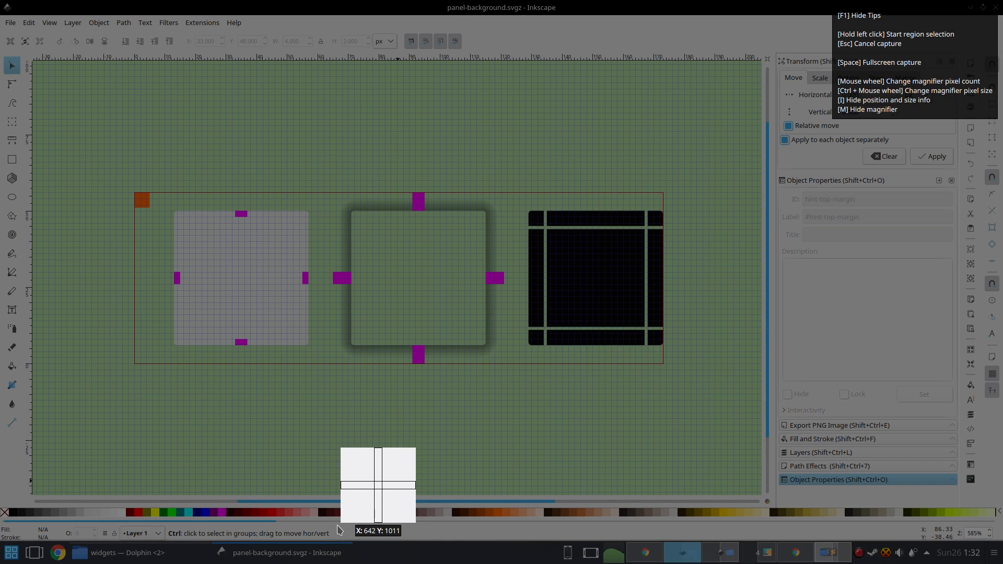
pyautogui.press('Escape')
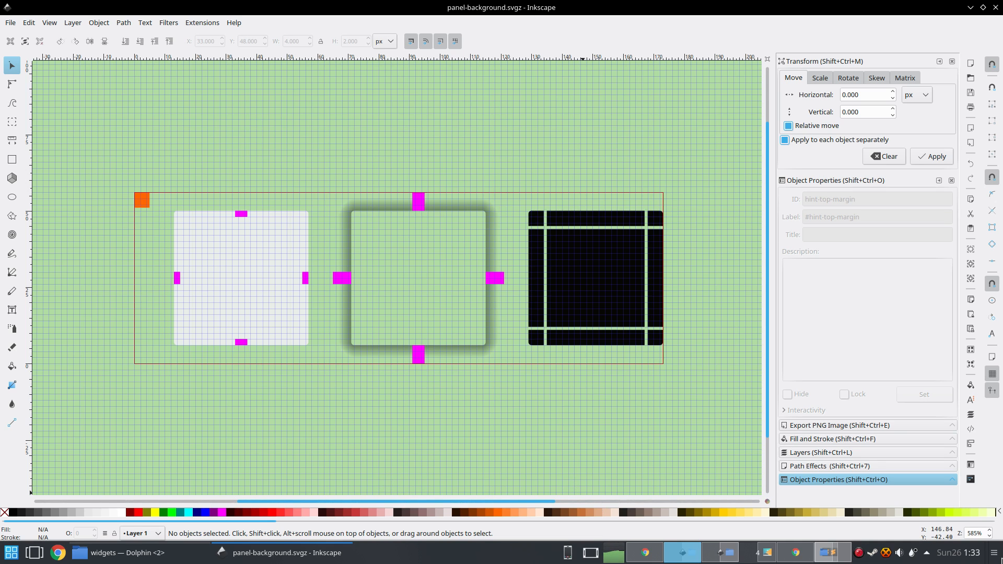
# Nudge the desktop panel's height slightly in panel edit mode, then magnify the panel edge with the region-capture tool.
pyautogui.click(993, 553)
pyautogui.moveTo(522, 513); pyautogui.dragTo(516, 513)
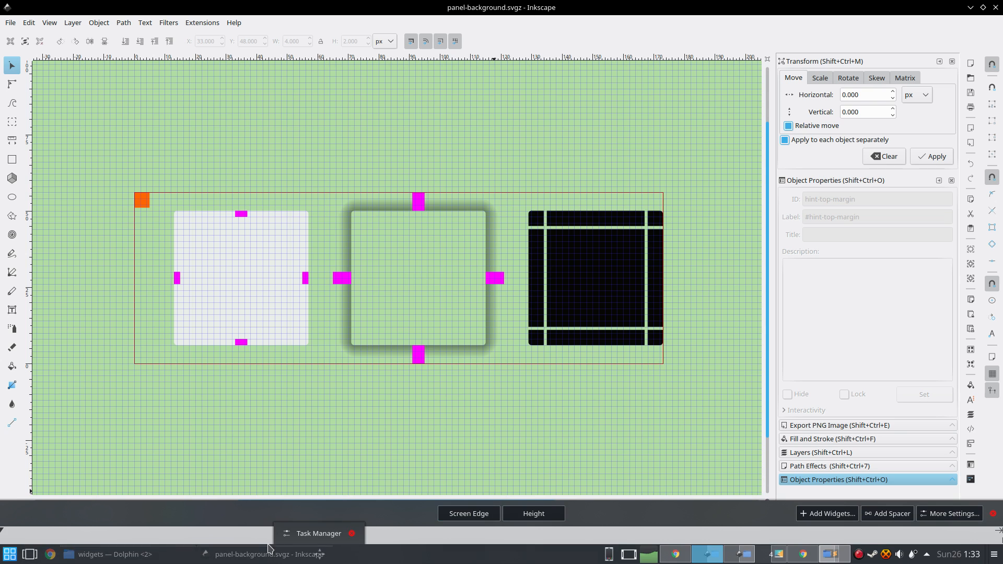
pyautogui.click(497, 421)
pyautogui.press('ctrl+Print')
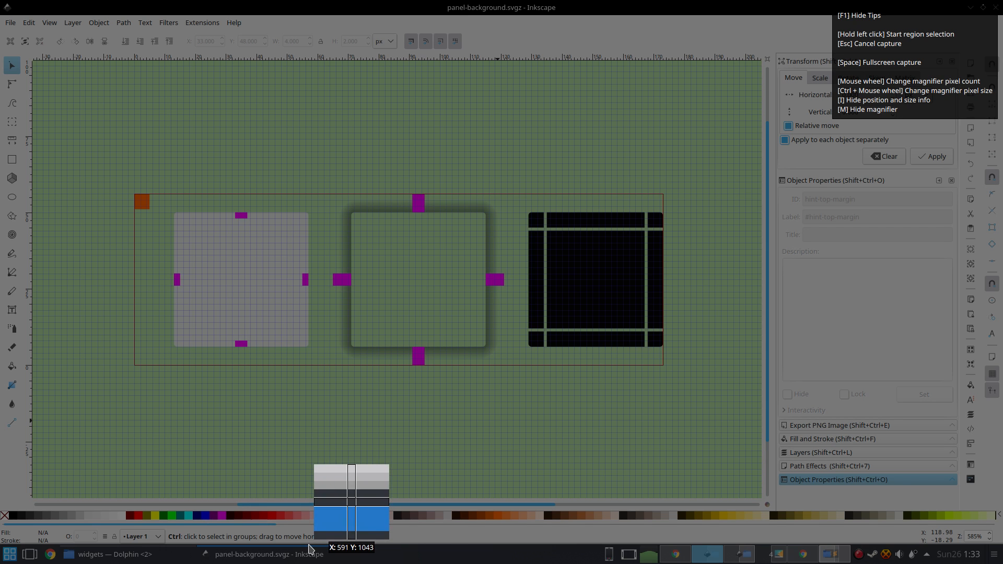
pyautogui.press('Escape')
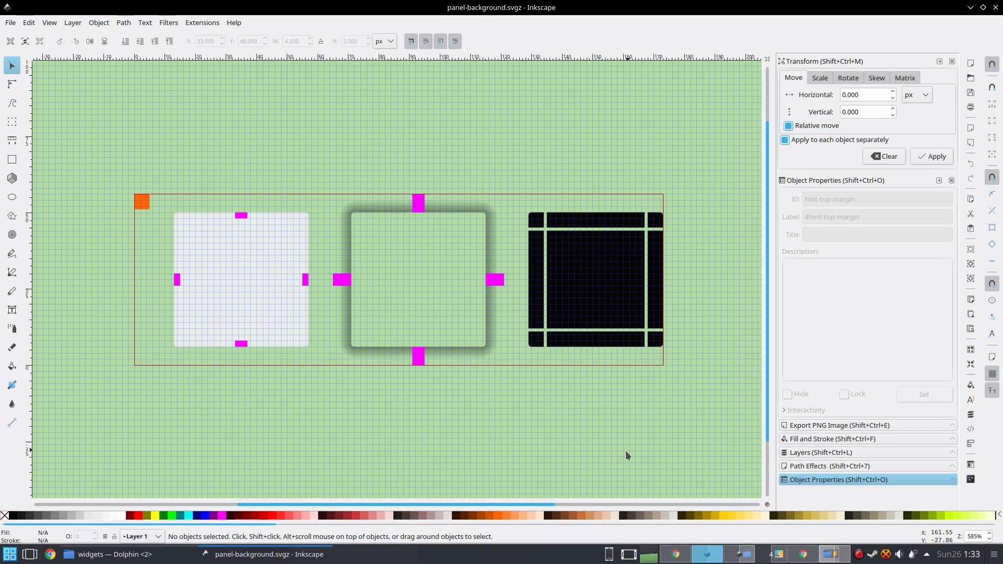
# Switch between the file manager and Inkscape to check which theme's panel-background file is open.
pyautogui.click(107, 554)
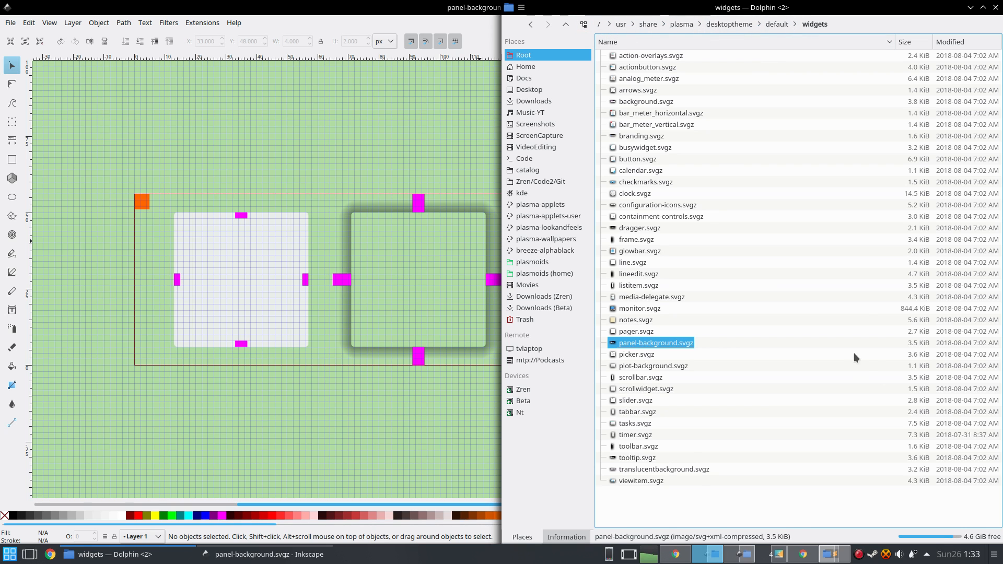
pyautogui.click(739, 557)
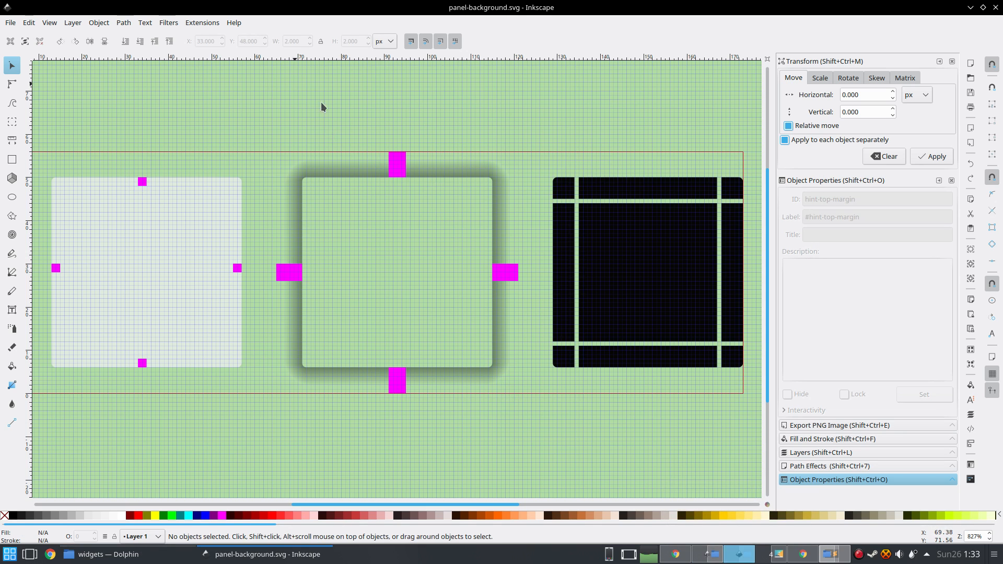
pyautogui.click(121, 555)
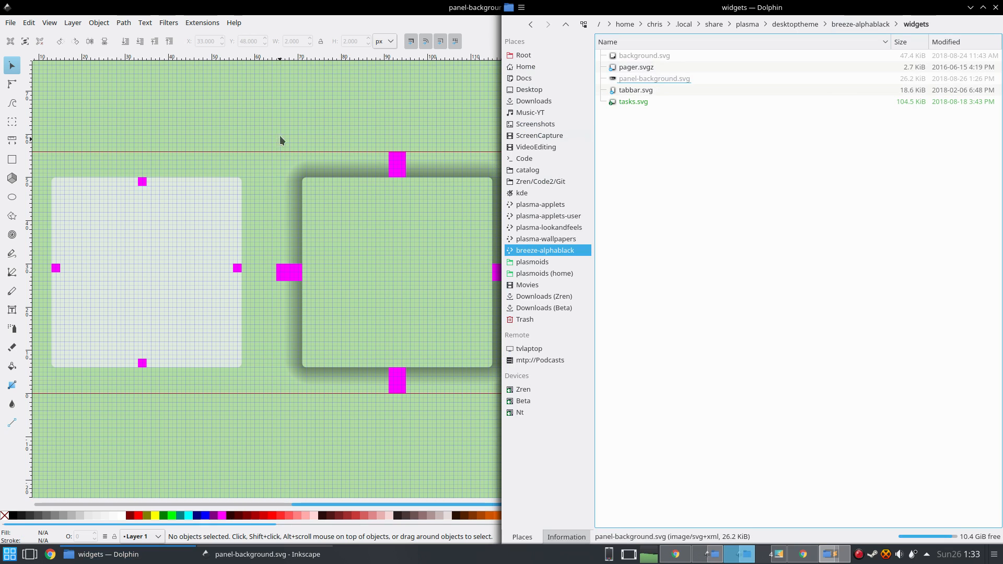
# Select the top margin hint rectangle and set its height to 0.1 px.
pyautogui.click(287, 149)
pyautogui.click(141, 183)
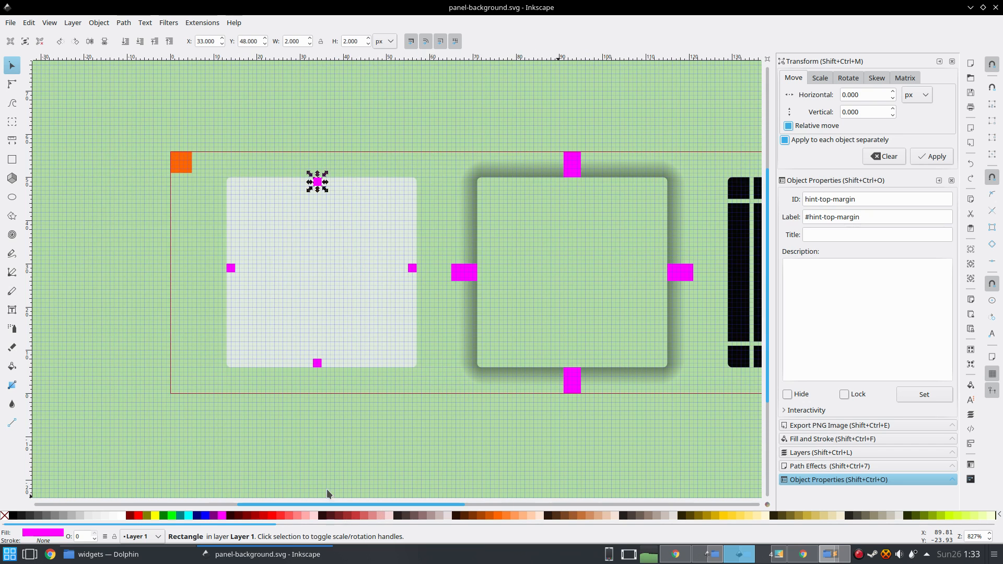
pyautogui.click(342, 84)
pyautogui.click(319, 184)
pyautogui.click(360, 41)
pyautogui.hotkey('ctrl', 'a')
pyautogui.write('0.1')
pyautogui.press('Return')
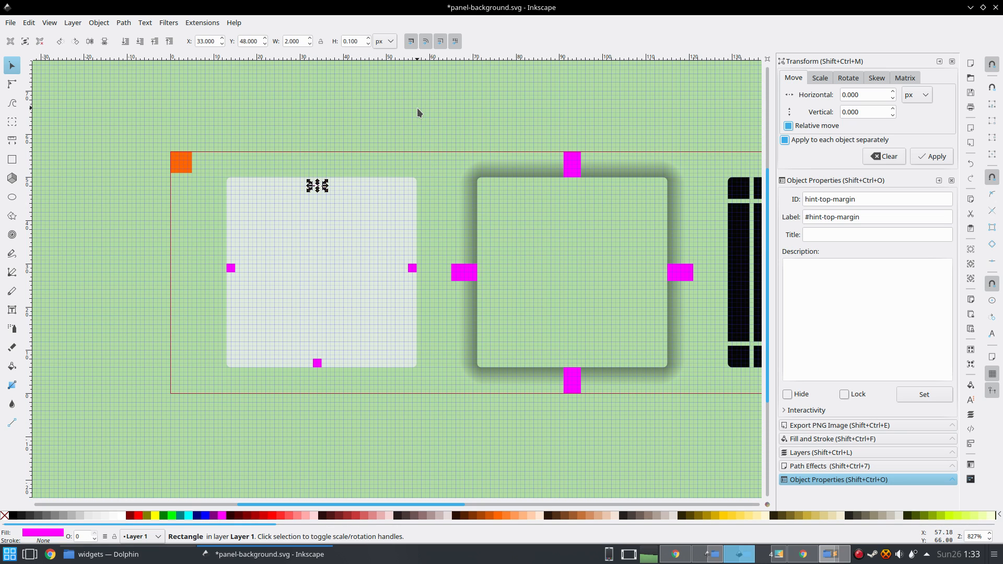
# Select the bottom margin hint rectangle, set its height to 0.1 px, and save the file.
pyautogui.click(393, 120)
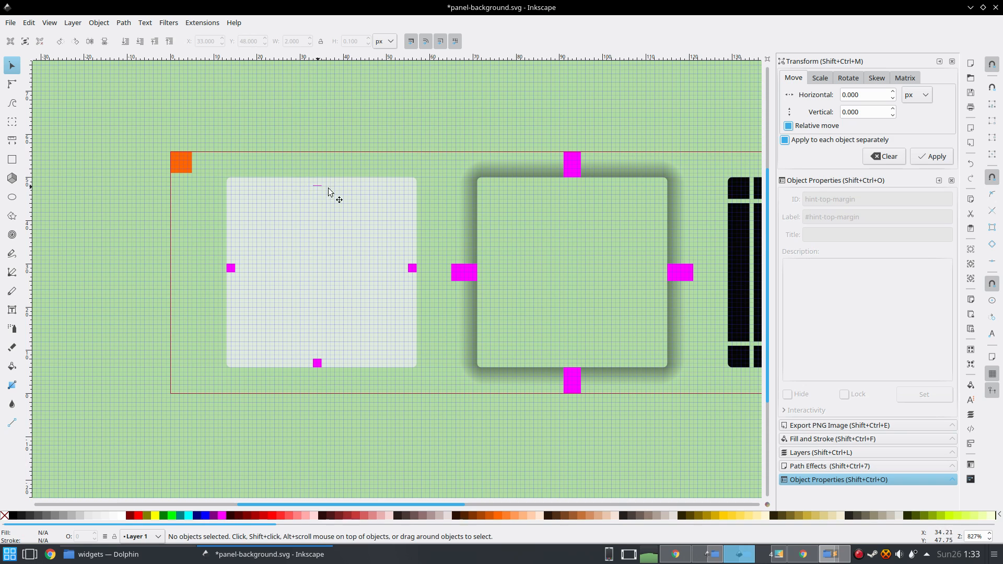
pyautogui.click(317, 364)
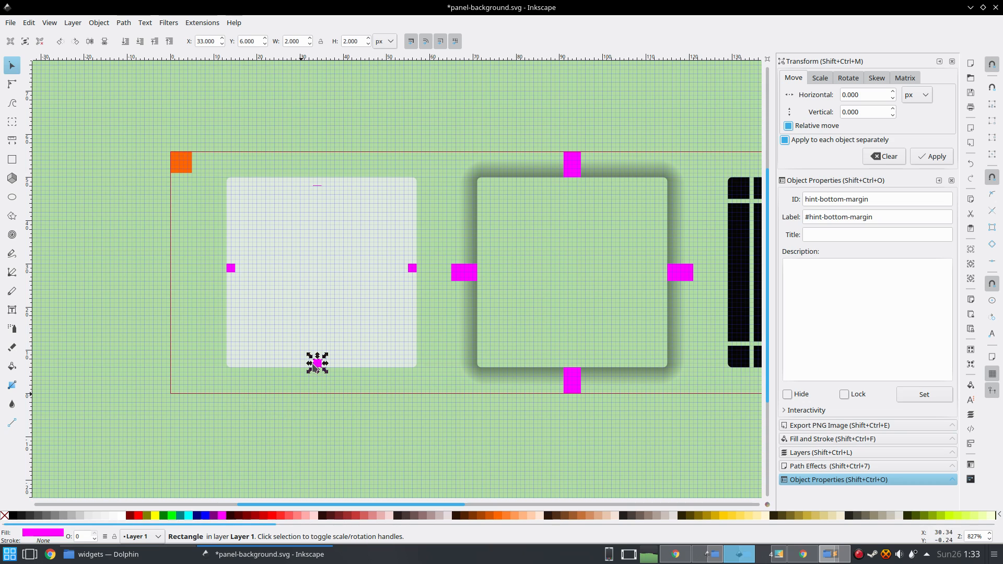
pyautogui.tripleClick(351, 41)
pyautogui.write('0.1')
pyautogui.press('Return')
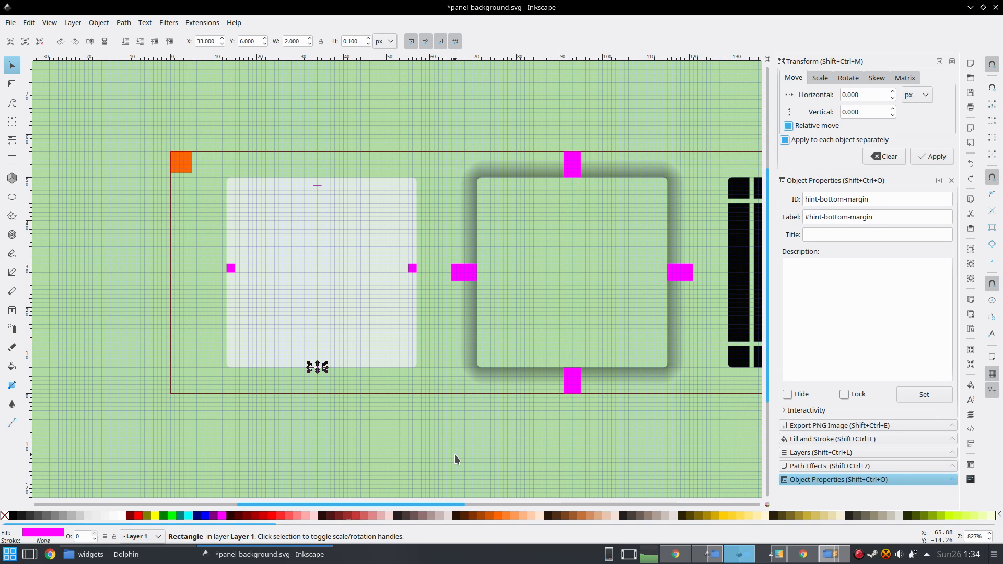
pyautogui.click(386, 427)
pyautogui.hotkey('ctrl', 's')
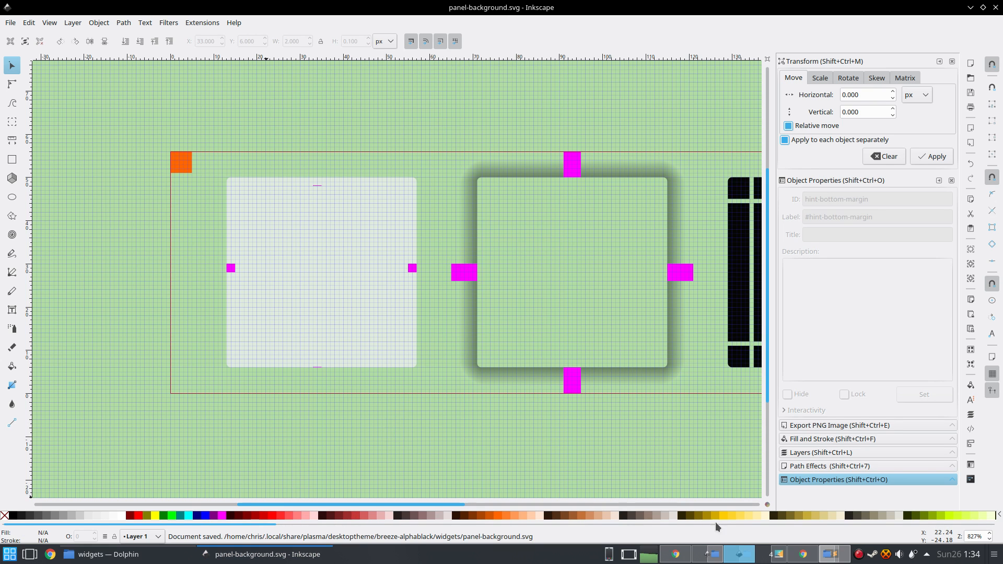
# Apply the Breeze AlphaBlack desktop theme in the Desktop Theme settings.
pyautogui.click(765, 552)
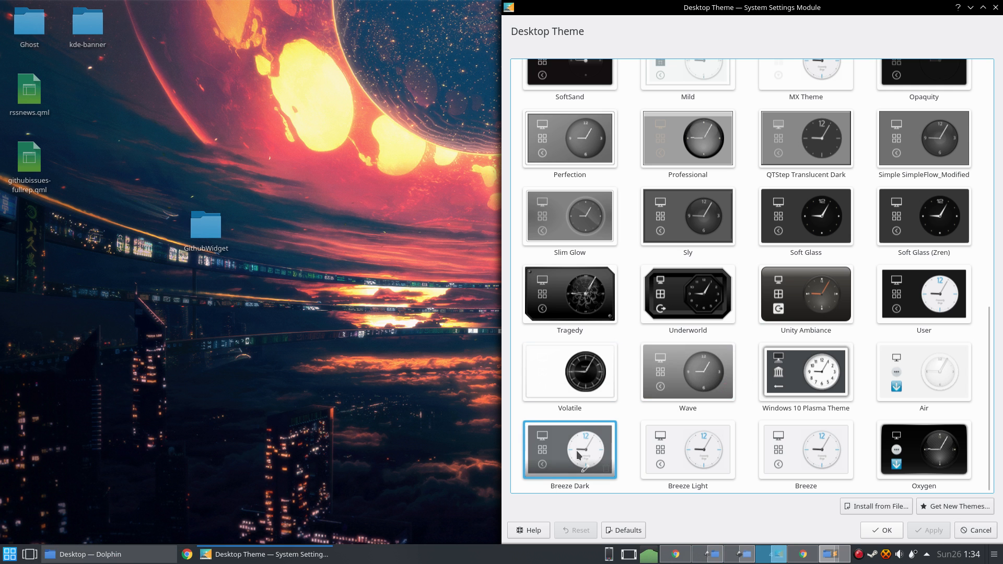
pyautogui.moveTo(989, 407); pyautogui.dragTo(987, 159)
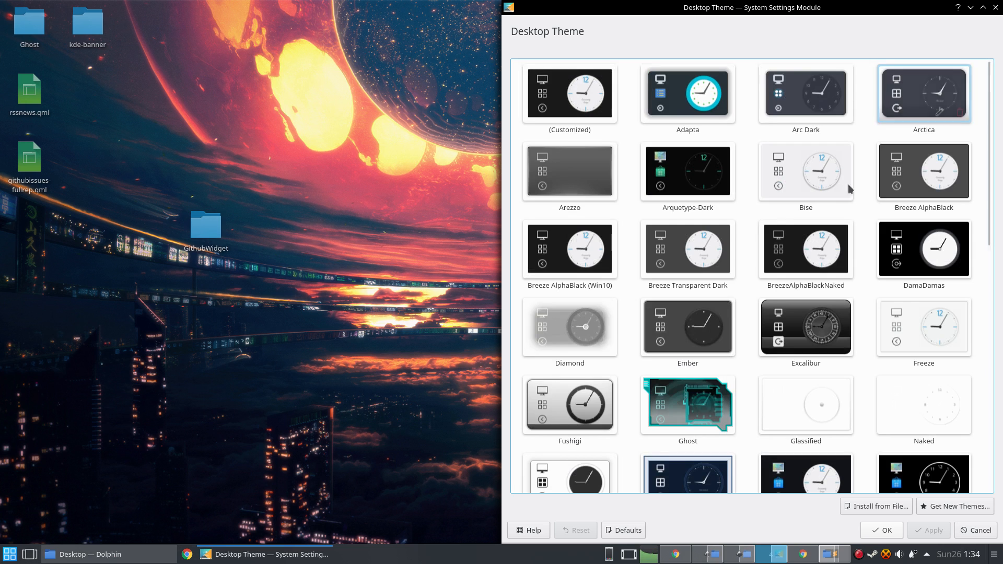
pyautogui.click(923, 171)
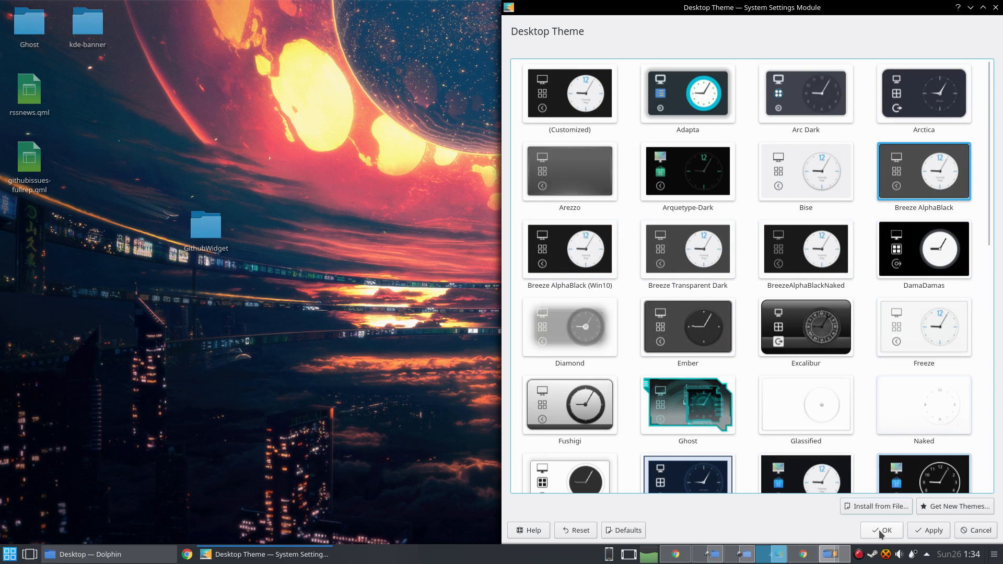
pyautogui.click(931, 530)
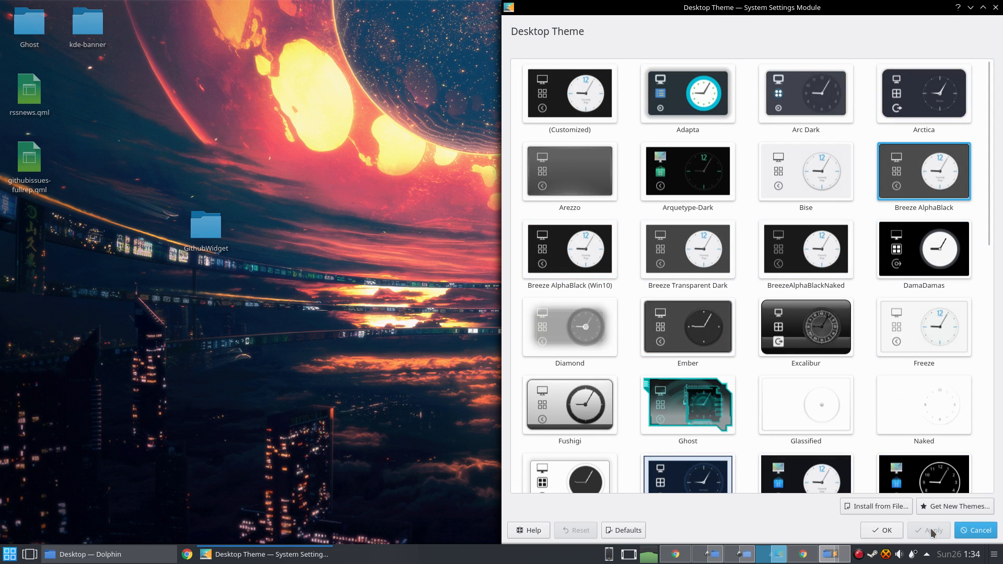
# Return to Inkscape and inspect the panel's edge with the screenshot magnifier.
pyautogui.click(742, 554)
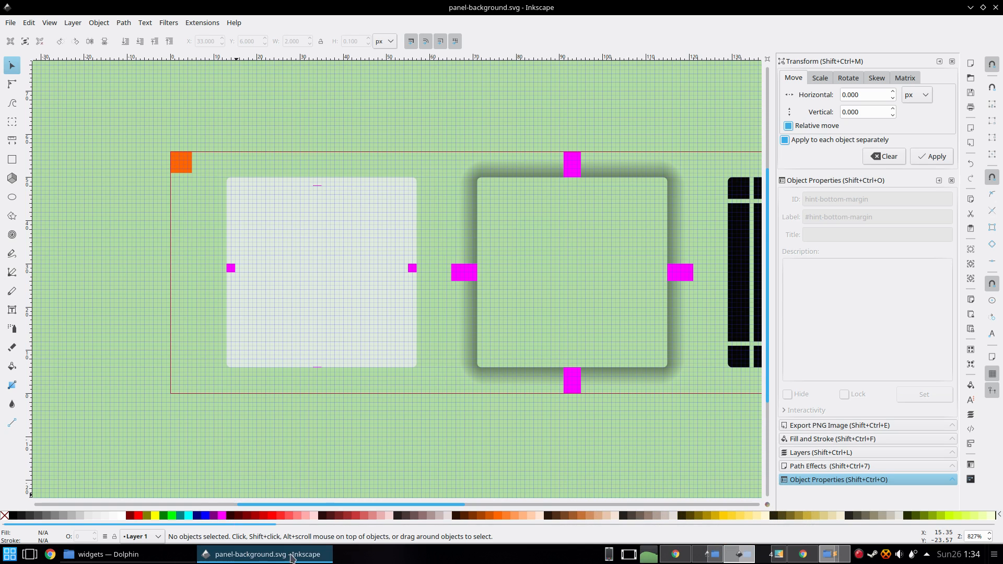
pyautogui.moveTo(315, 554)
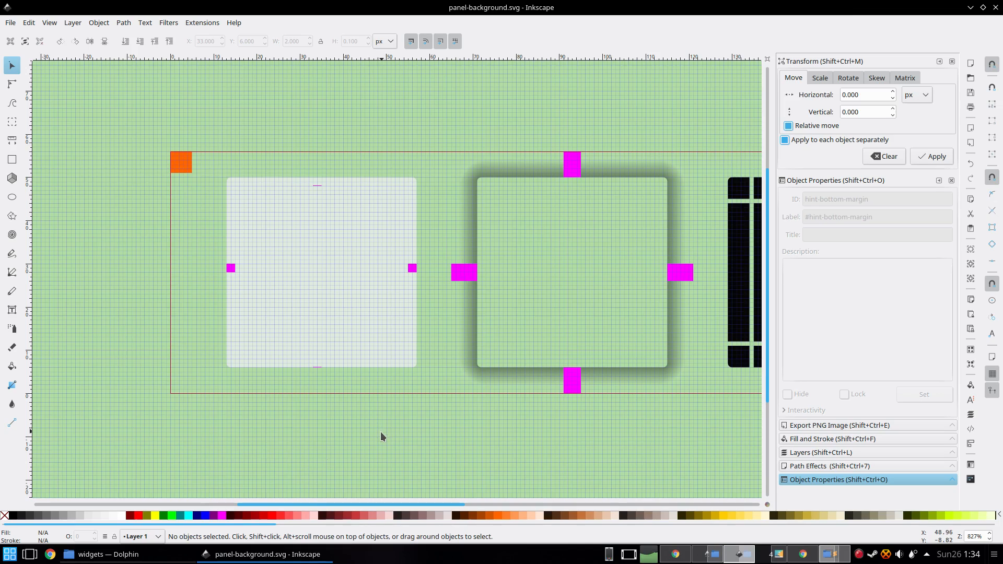
pyautogui.press('Print')
pyautogui.press('Escape')
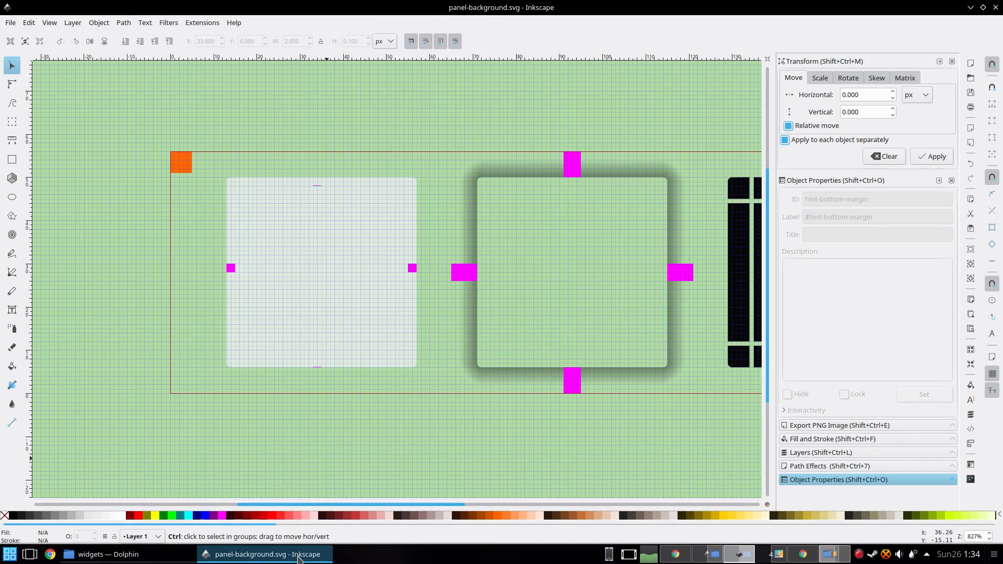
pyautogui.press('Print')
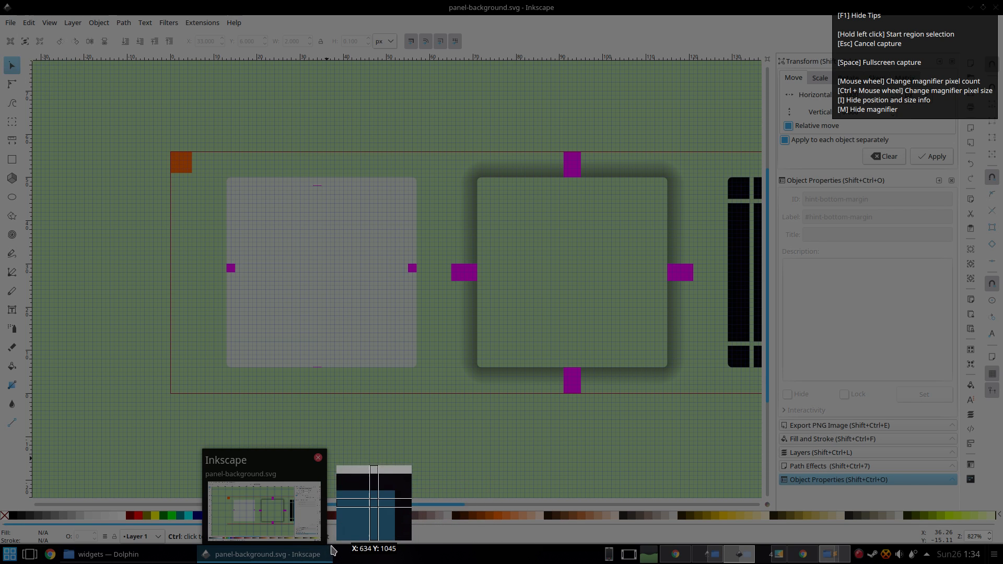
pyautogui.press('Escape')
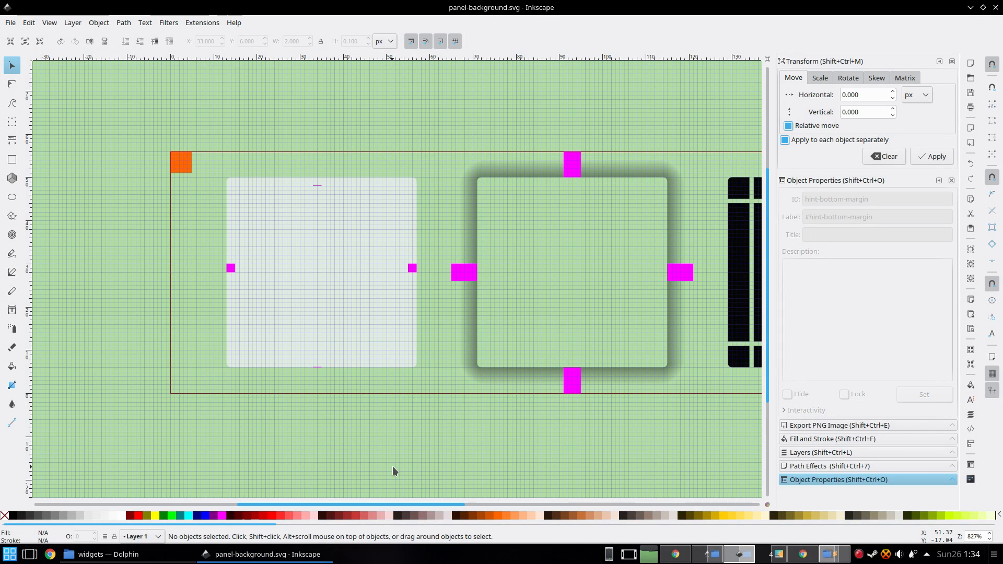
# Restart Plasma by running killall plasmashell; kstart5 plasmashell from the launcher.
pyautogui.hotkey('alt', 'space')
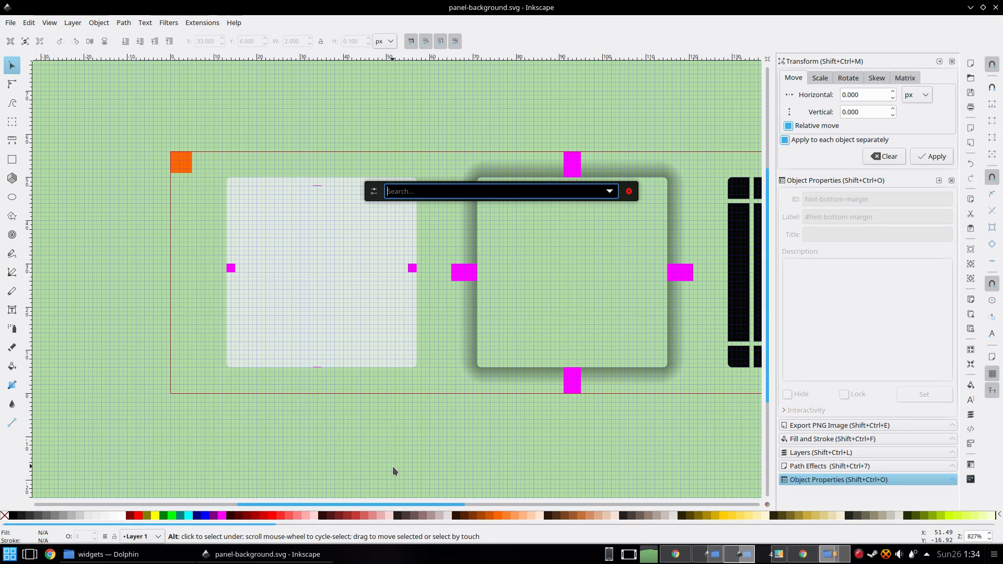
pyautogui.write('ki')
pyautogui.press('End')
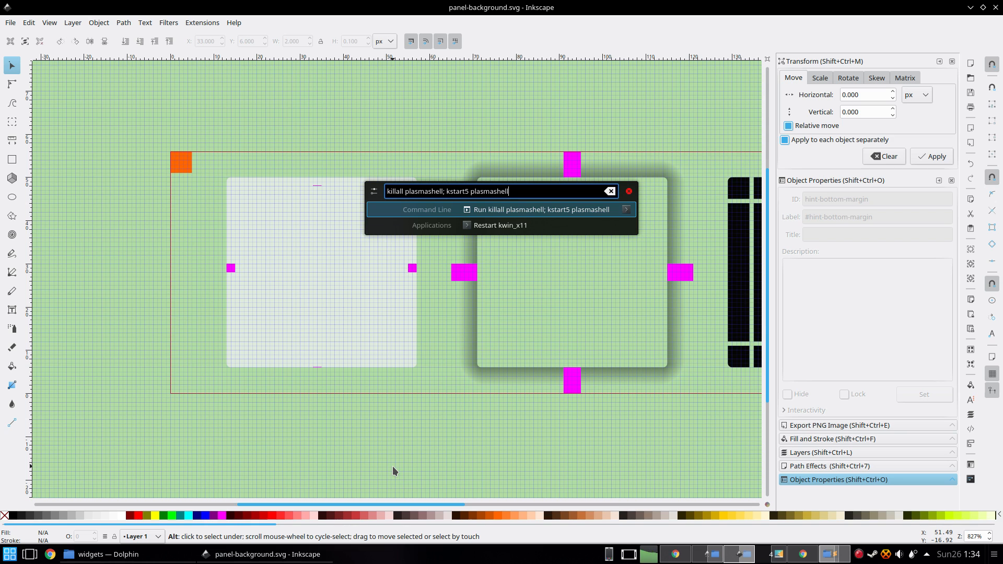
pyautogui.press('Return')
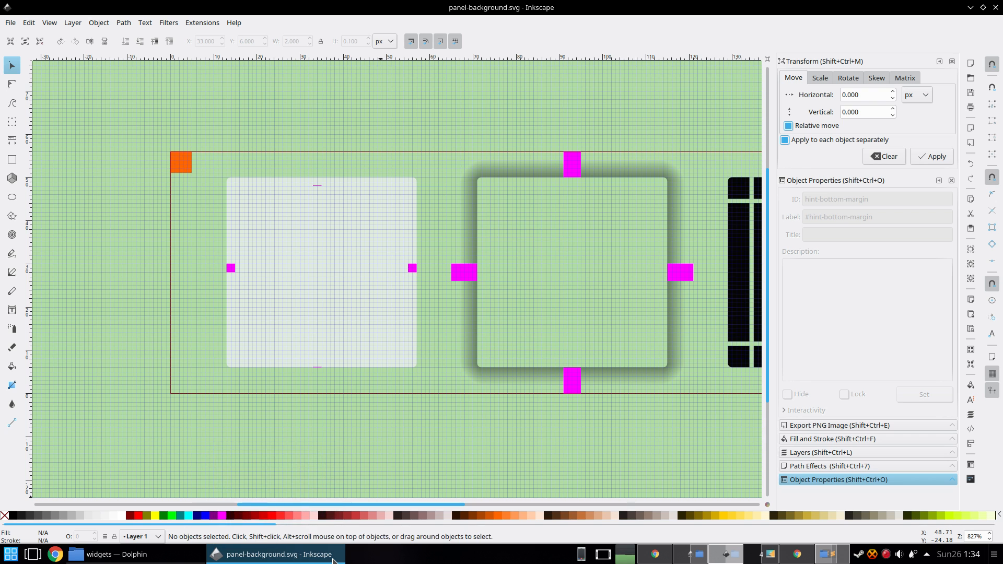
# Magnify the panel's edges with the region-capture tool to compare its new height.
pyautogui.press('ctrl+Print')
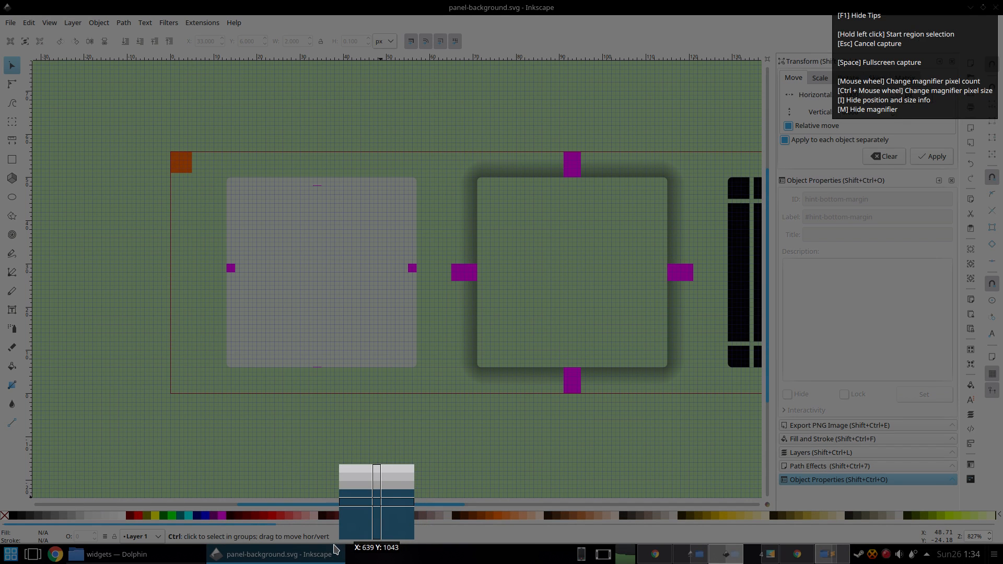
pyautogui.press('Escape')
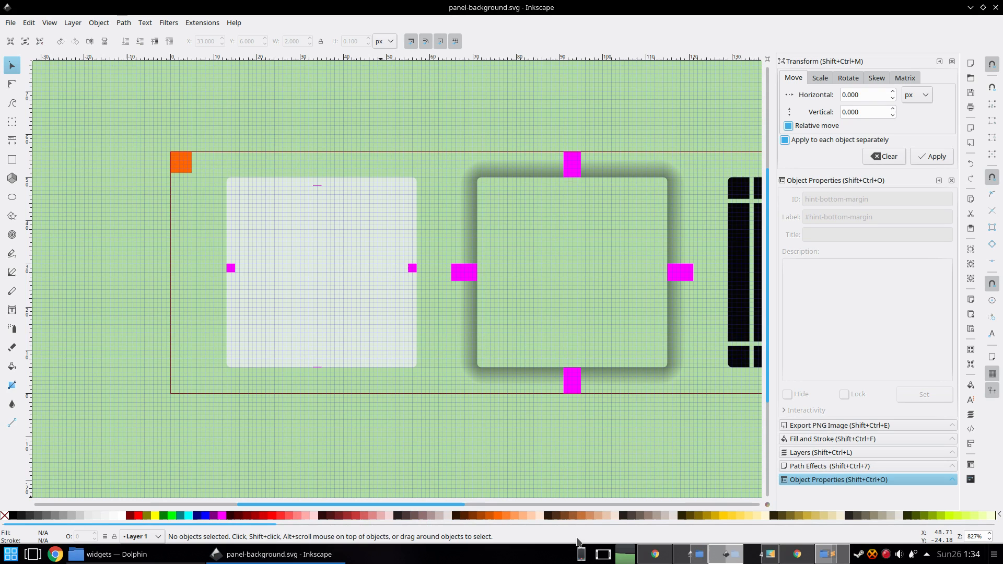
pyautogui.press('ctrl+Print')
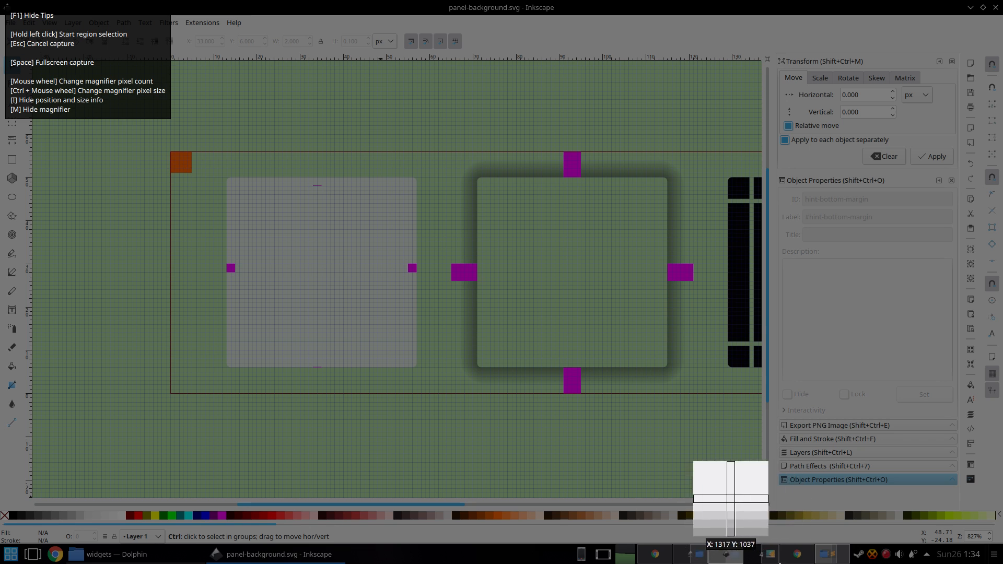
pyautogui.press('Escape')
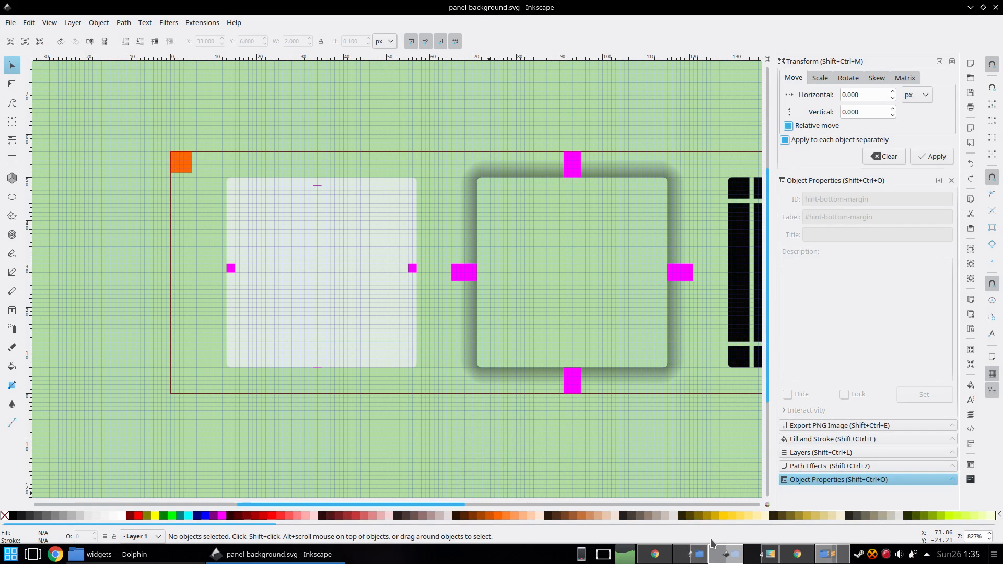